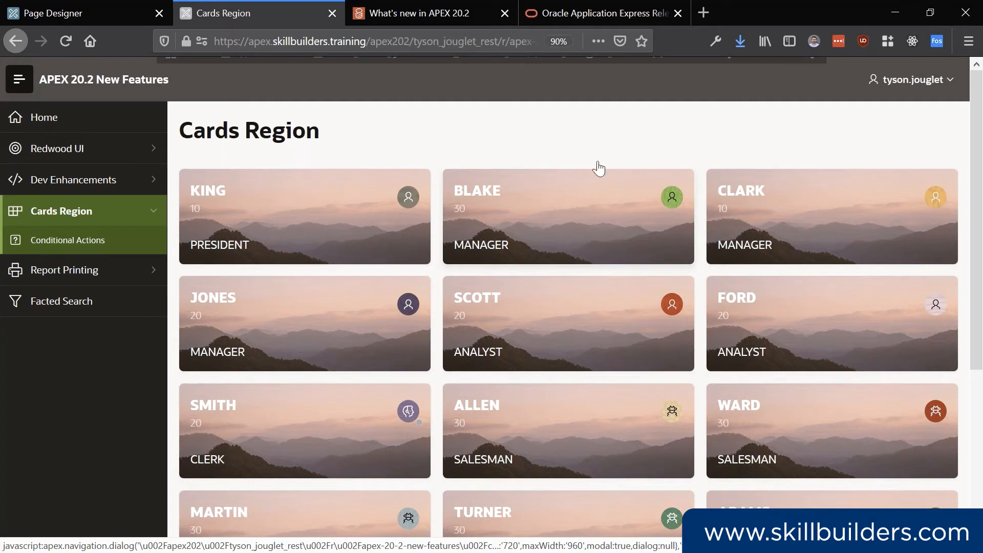
# Open the Cards Region in Page Designer using Quick Edit on the running page.
pyautogui.moveTo(635, 33)
pyautogui.click(686, 66)
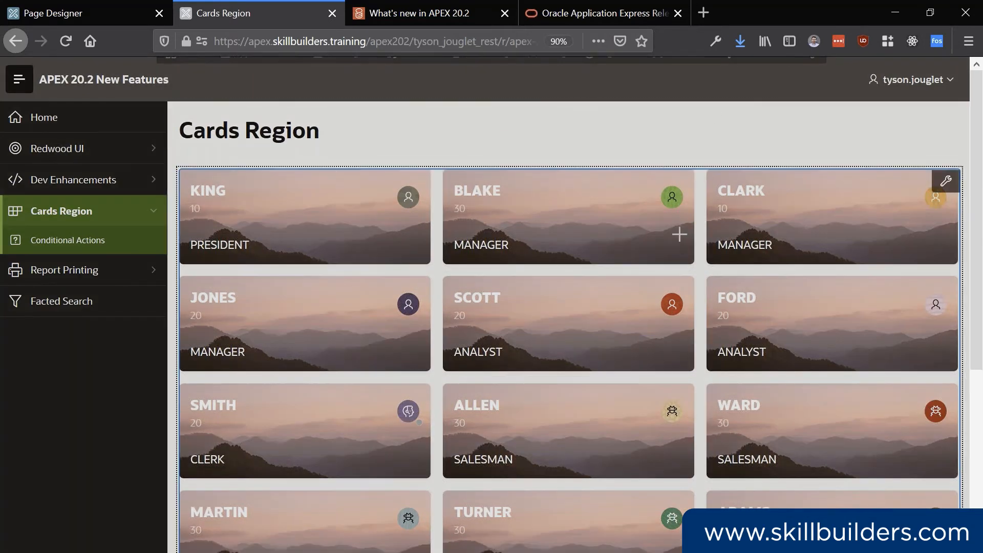
pyautogui.click(650, 243)
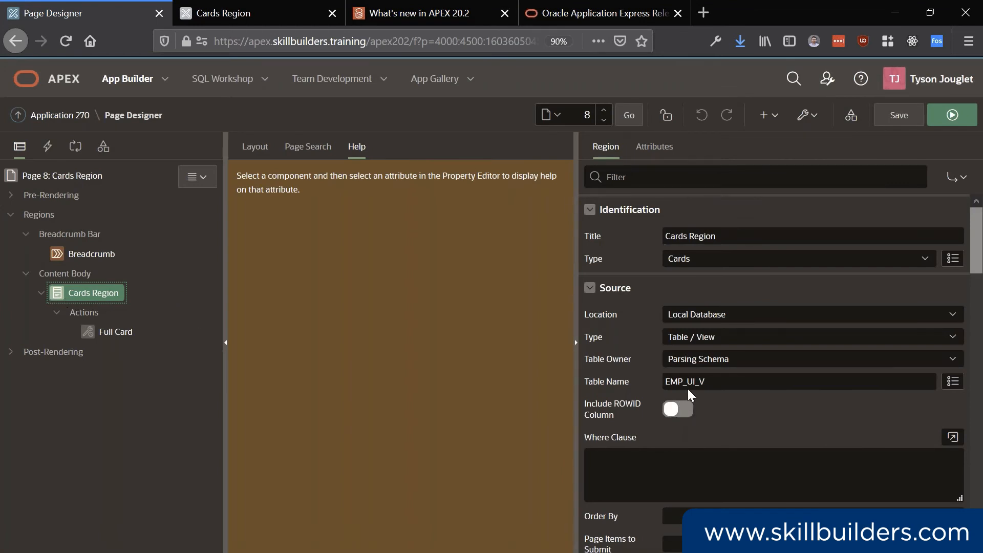
# Examine the Cards Region's source settings, especially its table name.
pyautogui.moveTo(705, 381); pyautogui.dragTo(666, 381)
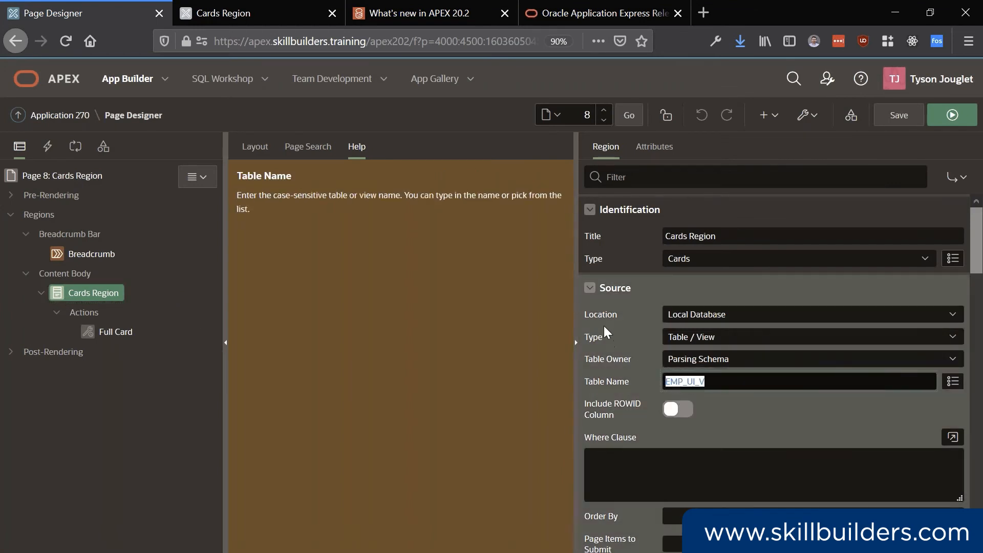
pyautogui.scroll(-2, 605, 328)
pyautogui.click(720, 317)
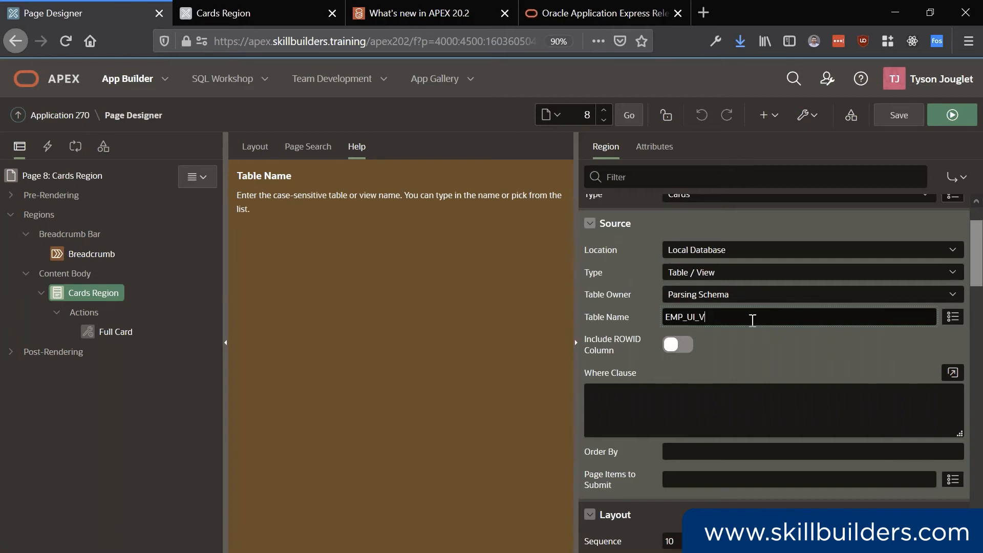
pyautogui.doubleClick(730, 313)
pyautogui.click(773, 315)
pyautogui.doubleClick(724, 320)
pyautogui.click(728, 307)
pyautogui.doubleClick(716, 314)
pyautogui.click(684, 314)
pyautogui.scroll(2, 731, 311)
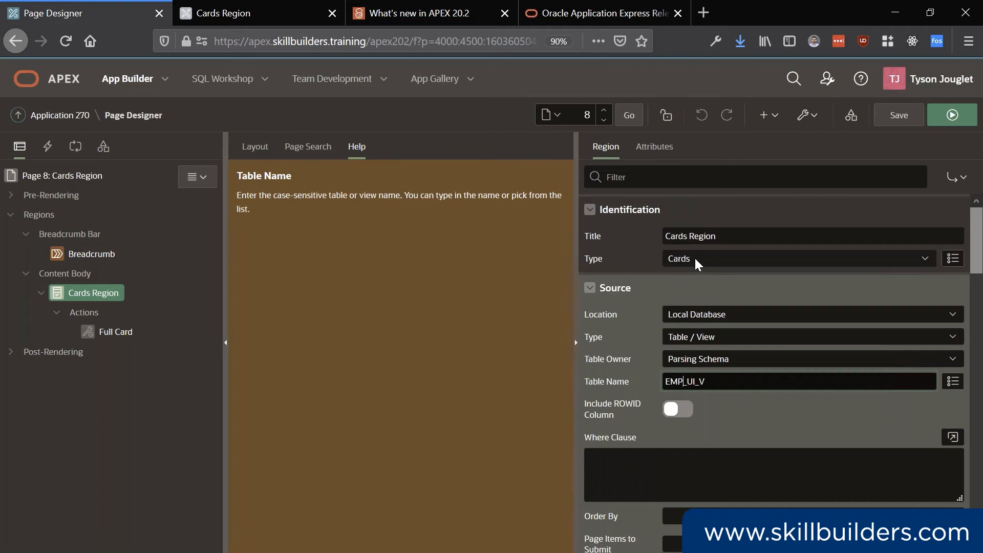
# Review the Cards Region's attributes for layout, title, subtitle, body and secondary body, including the columns offered for the title.
pyautogui.click(647, 147)
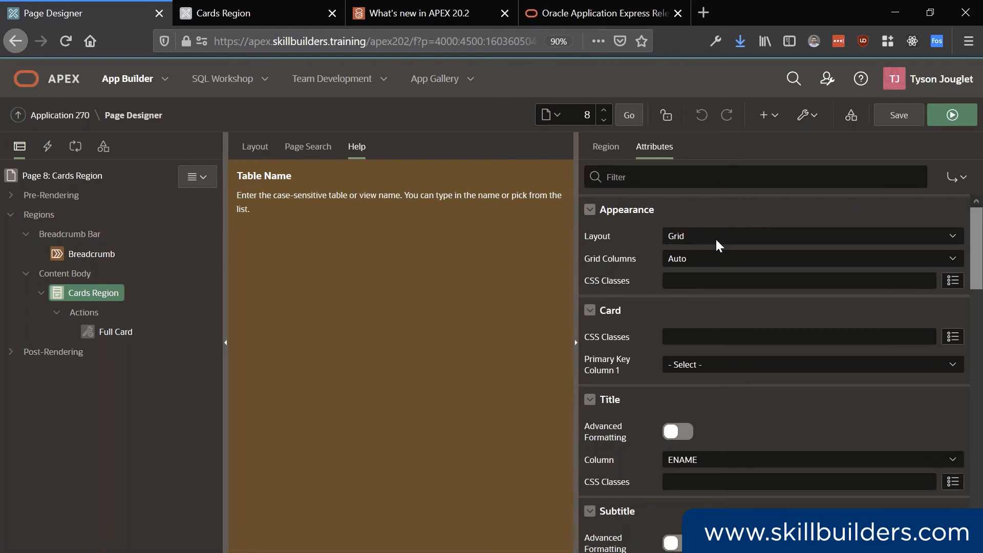
pyautogui.scroll(-3, 738, 254)
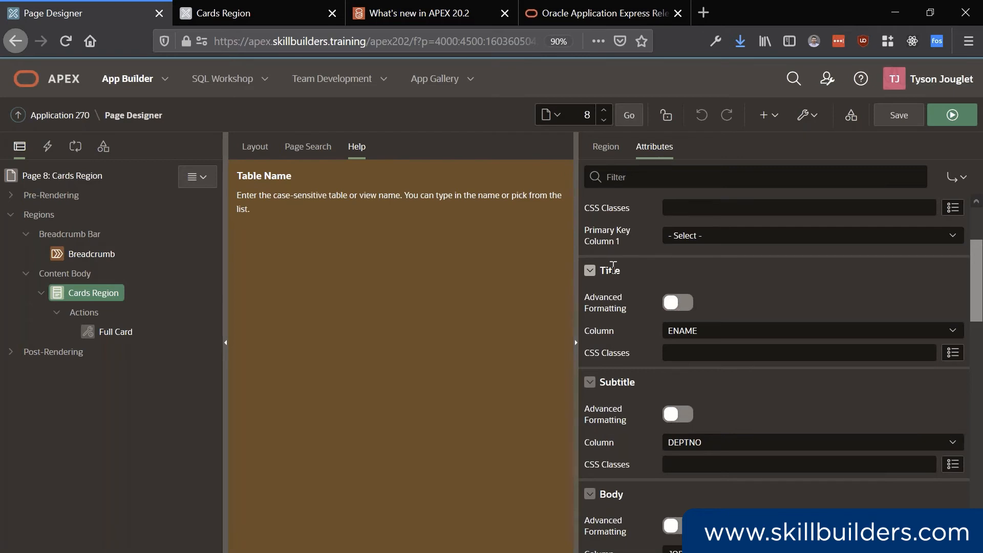
pyautogui.click(724, 331)
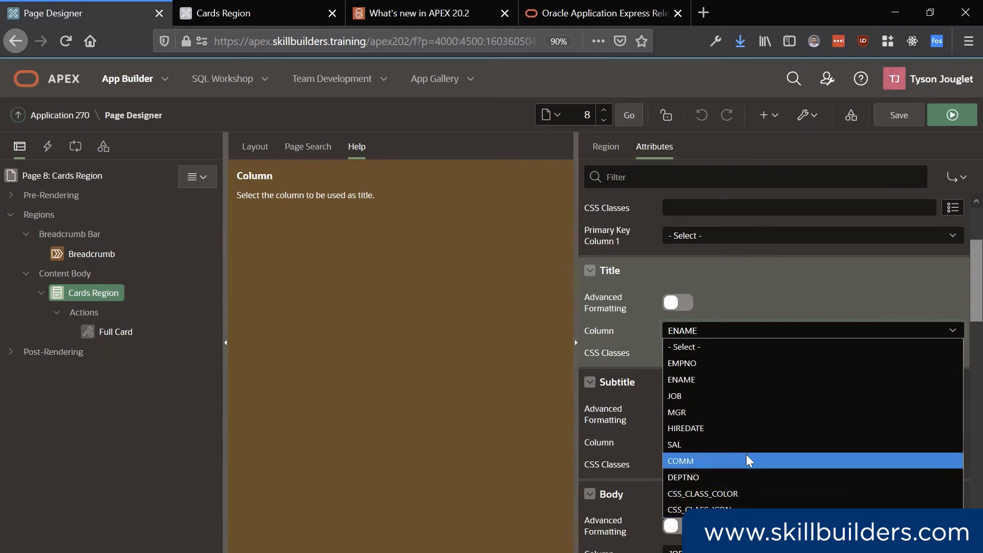
pyautogui.click(746, 334)
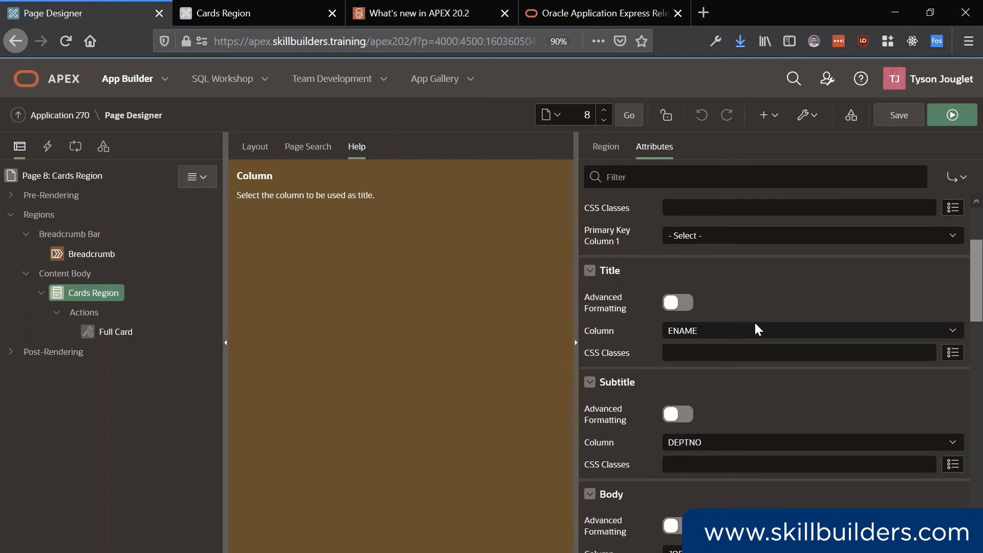
pyautogui.scroll(-2, 755, 321)
pyautogui.scroll(1, 665, 303)
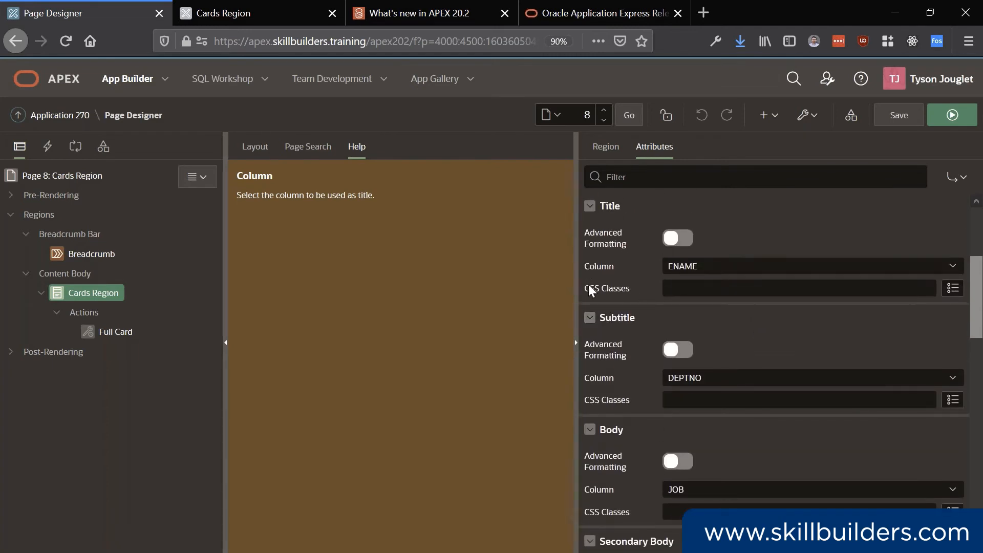
pyautogui.scroll(-4, 596, 428)
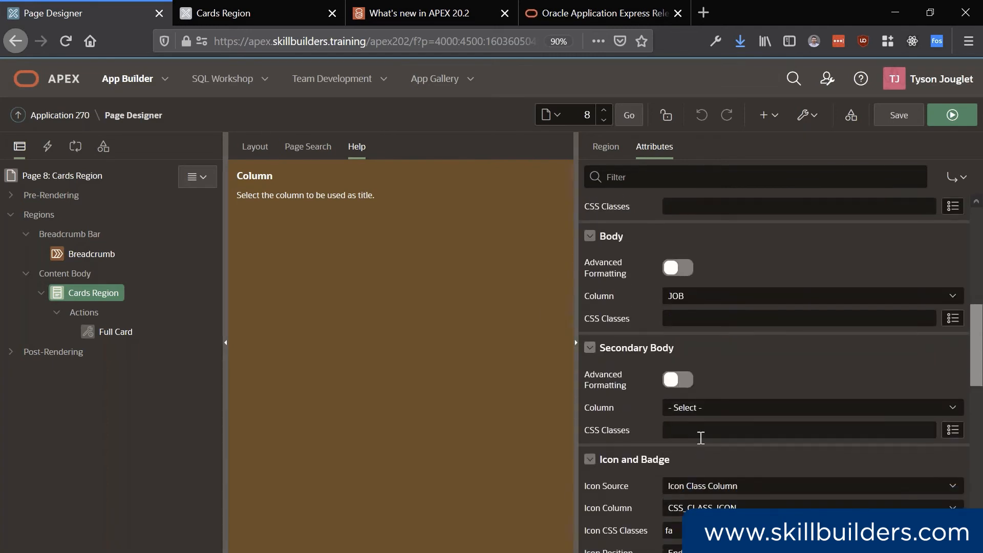
pyautogui.scroll(-1, 708, 441)
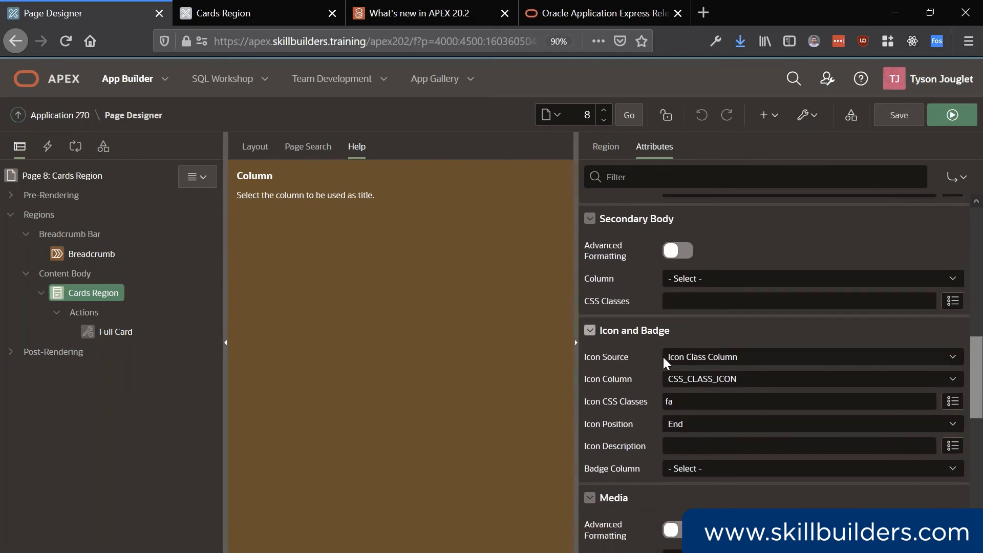
# Examine the Icon and Badge settings of the Cards Region, including the Icon Source options and the Icon CSS Classes help.
pyautogui.click(733, 357)
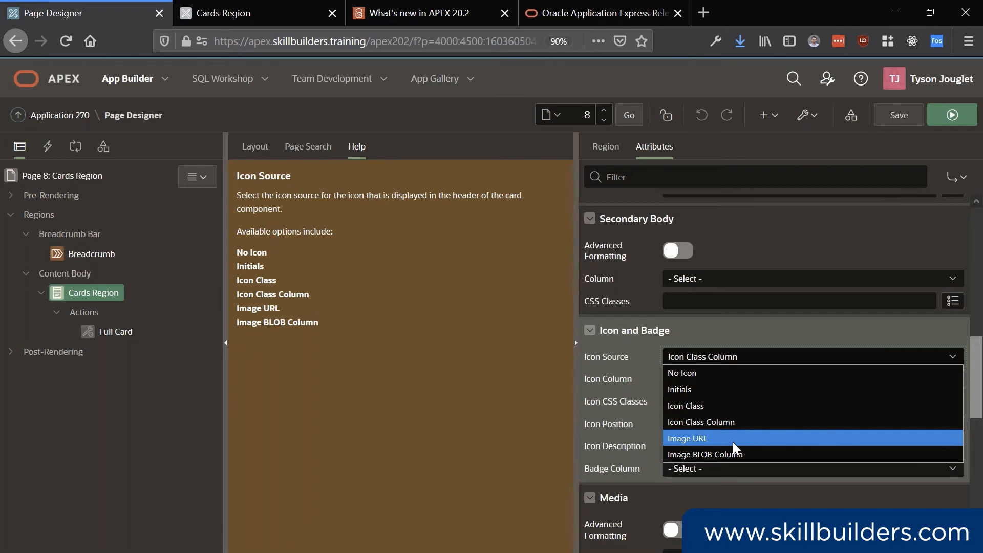
pyautogui.click(713, 322)
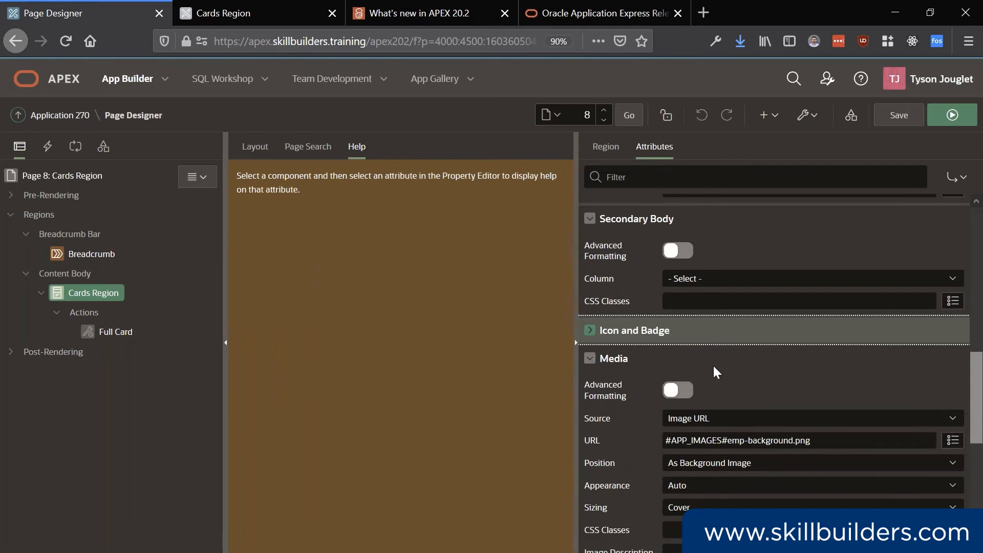
pyautogui.click(677, 330)
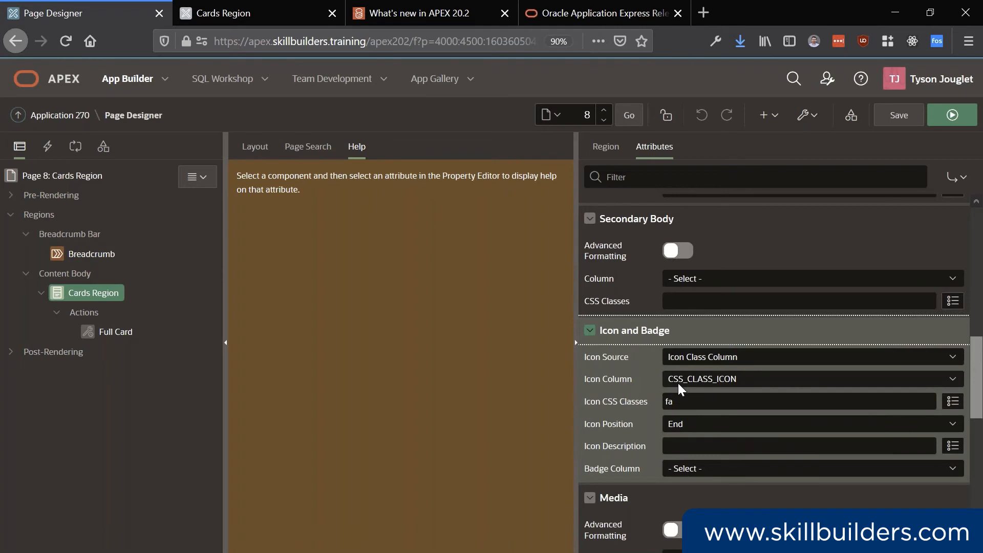
pyautogui.click(685, 402)
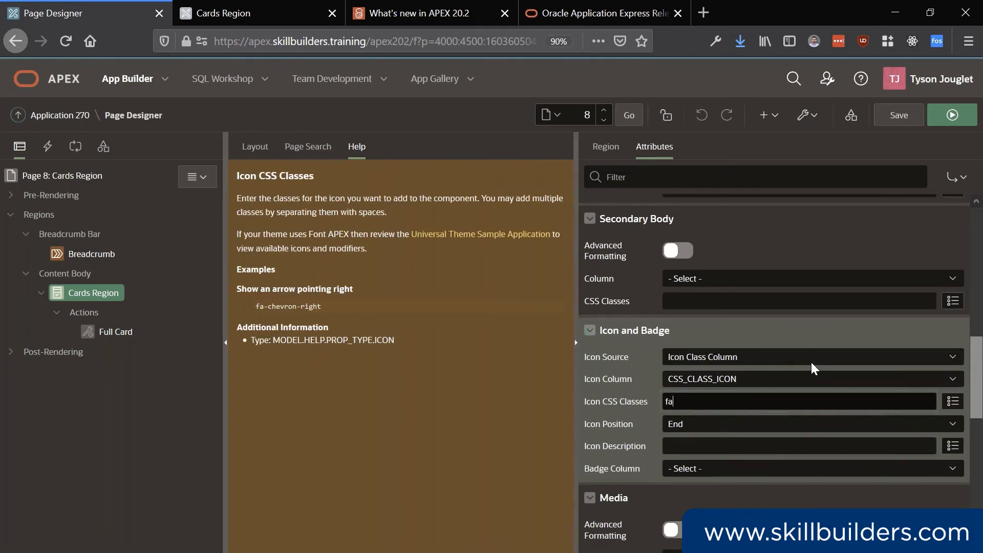
pyautogui.doubleClick(667, 403)
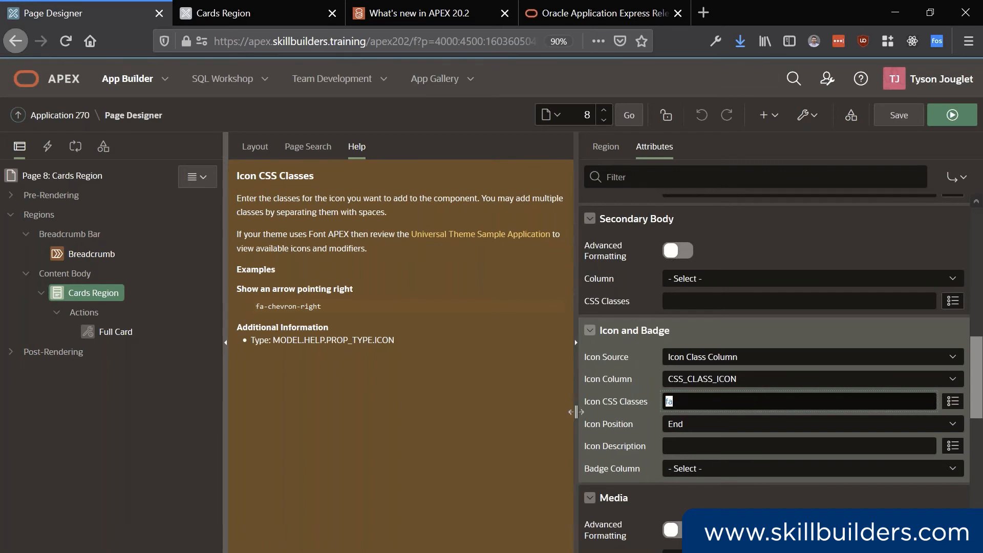
pyautogui.moveTo(582, 407); pyautogui.dragTo(644, 412)
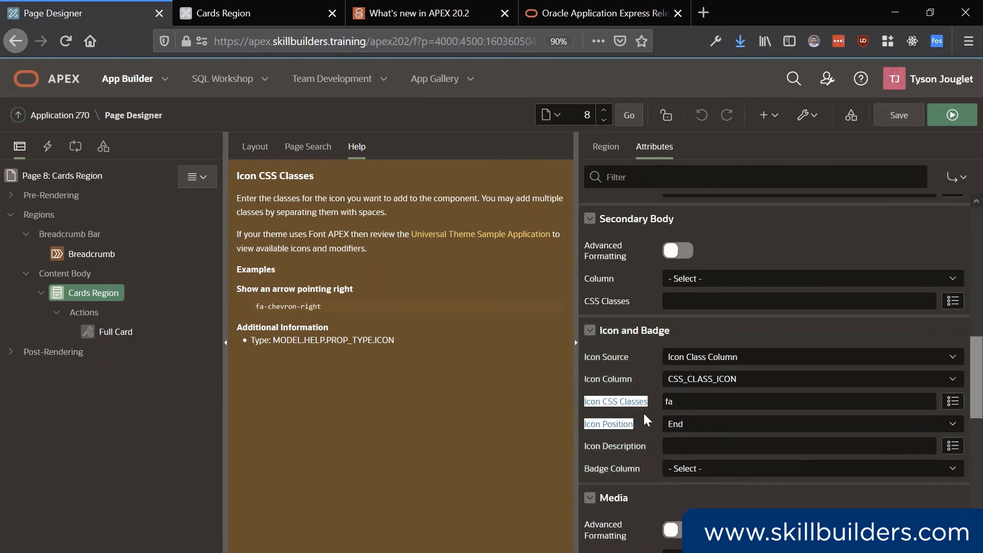
# Clear the Icon CSS Classes of the Cards Region and run the page to view the card icons.
pyautogui.click(692, 403)
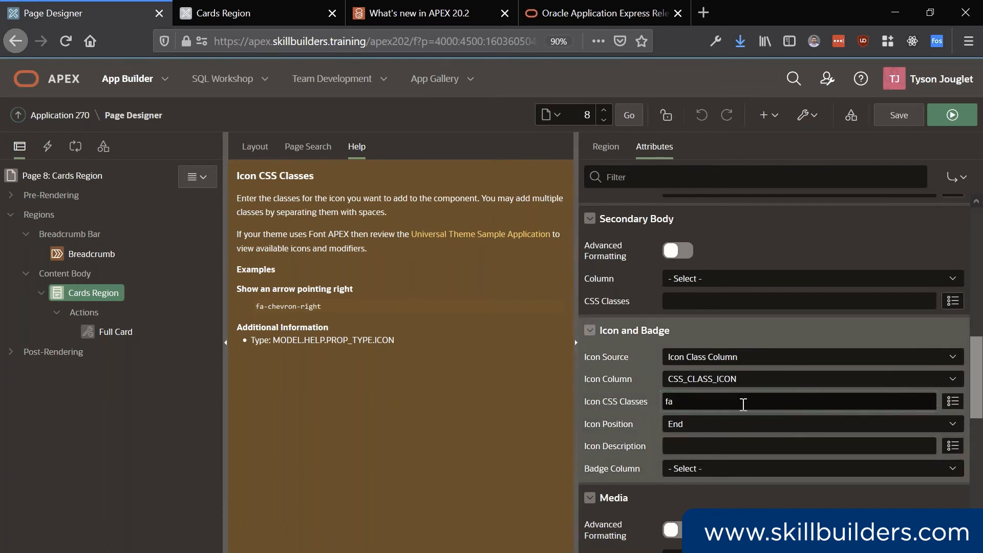
pyautogui.hotkey('shift', 'Left')
pyautogui.hotkey('shift', 'Left')
pyautogui.press('BackSpace')
pyautogui.click(949, 115)
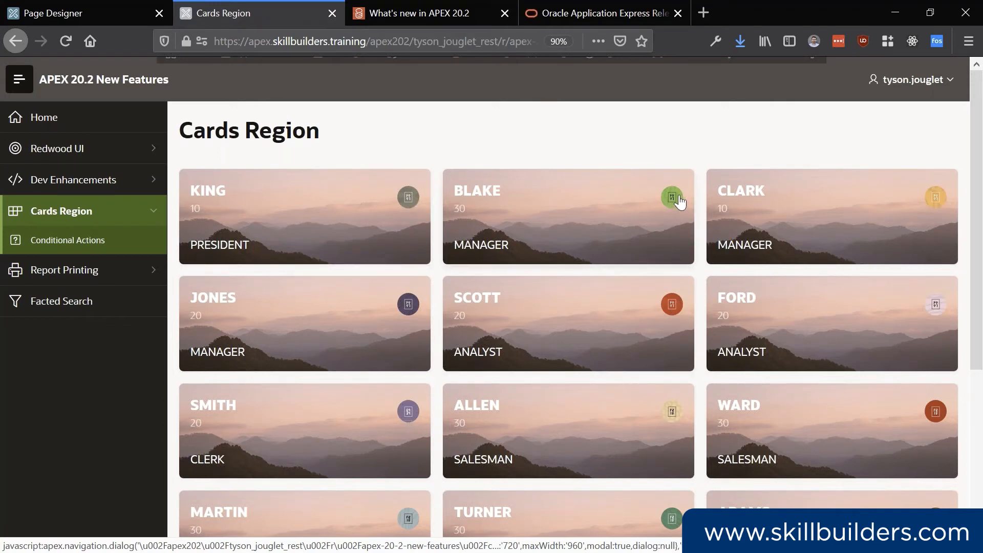
# Return to editing page 8 and set the Icon CSS Classes to fa.
pyautogui.moveTo(353, 72)
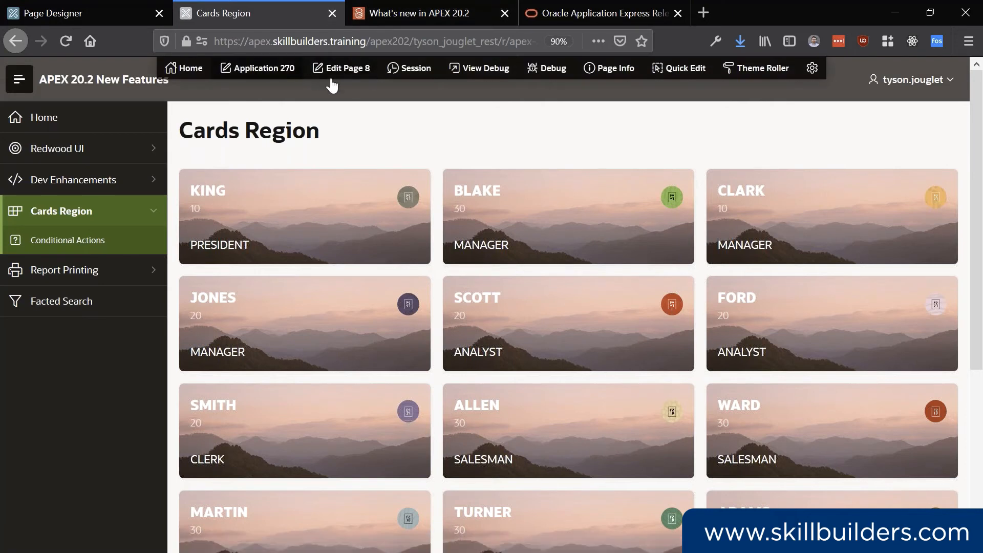
pyautogui.click(354, 72)
pyautogui.click(703, 401)
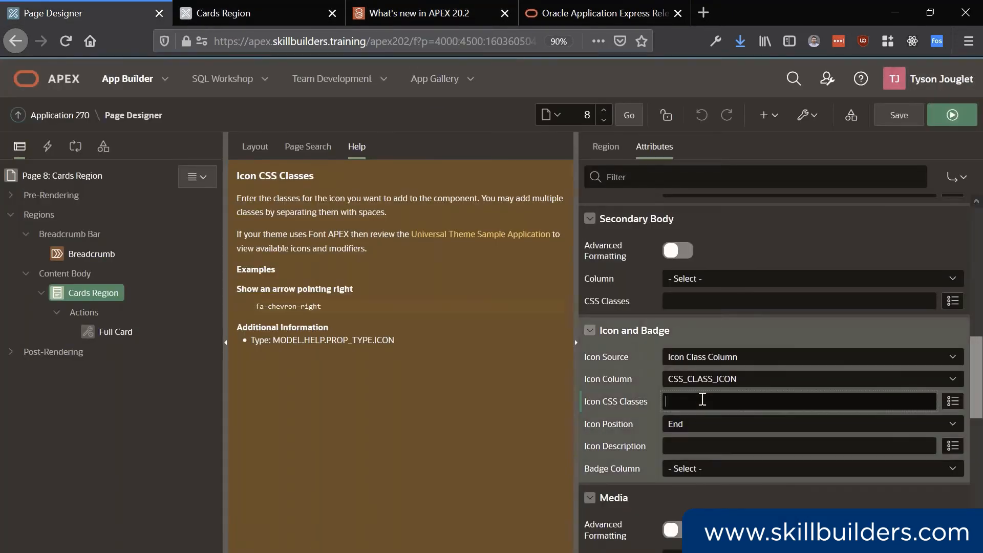
pyautogui.write('fa')
# Set the Icon Position of the cards to Top and run the page.
pyautogui.click(694, 428)
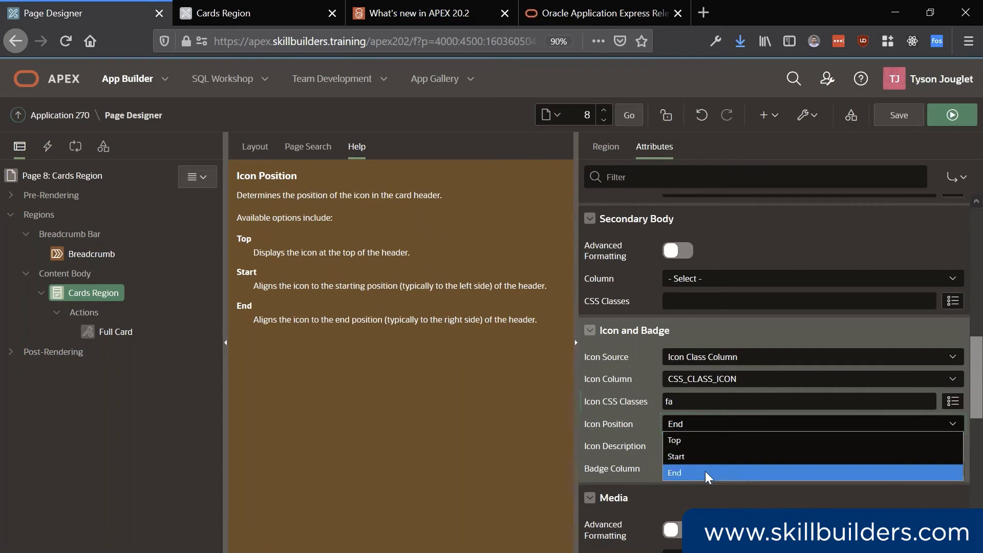
pyautogui.click(704, 441)
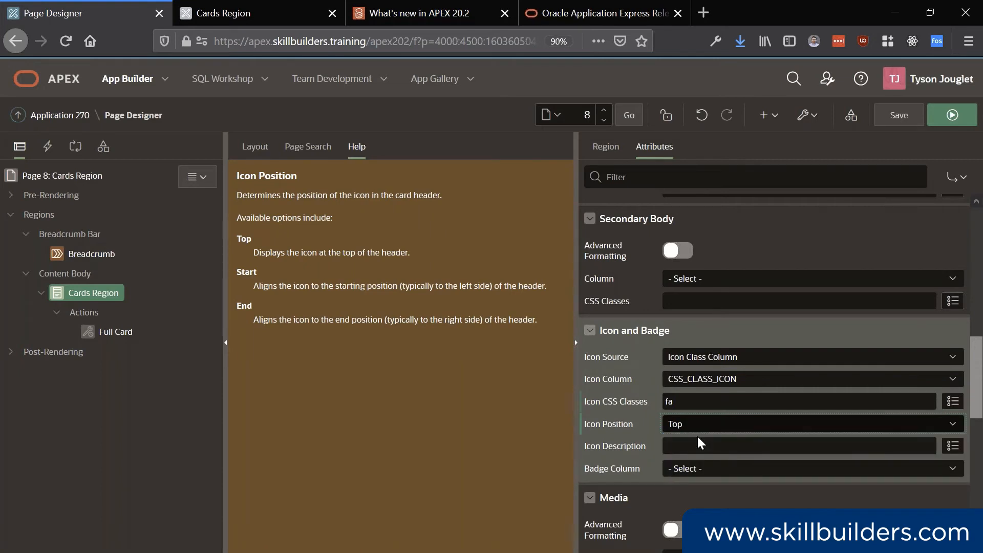
pyautogui.click(953, 115)
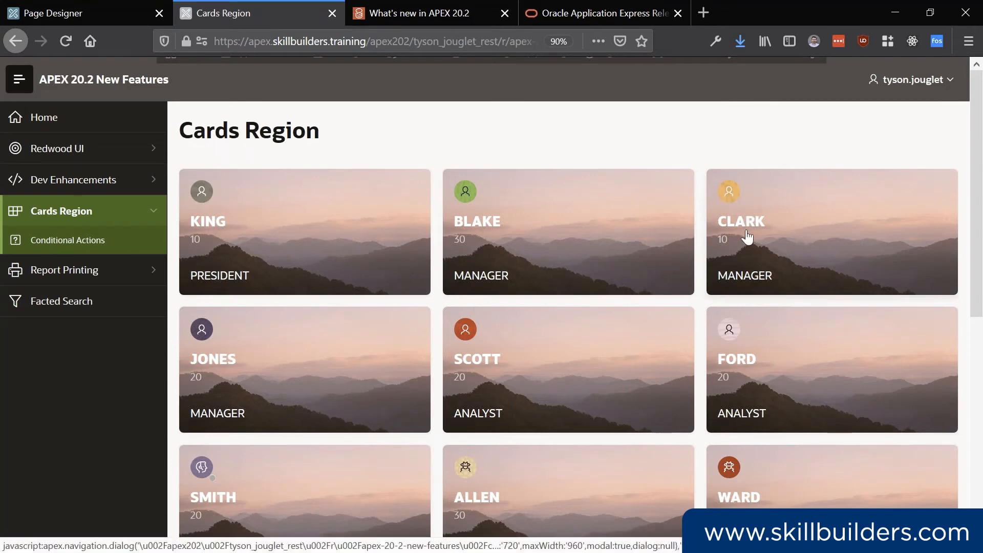
# Go back to Page Designer, set the Icon Position to Start and run the page.
pyautogui.click(70, 12)
pyautogui.click(704, 422)
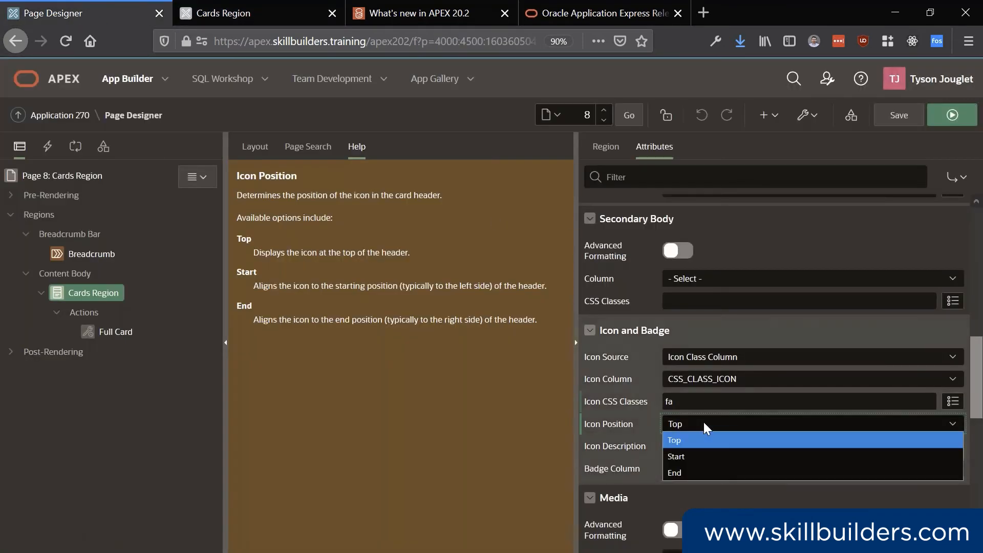
pyautogui.click(703, 452)
pyautogui.click(957, 119)
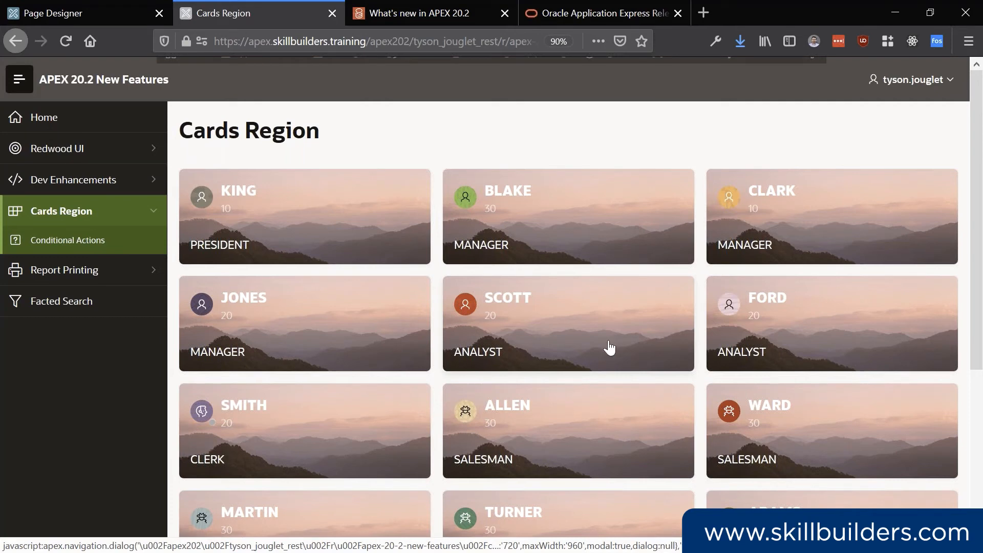
# Return to Page Designer, set the Icon Position to End and save the page.
pyautogui.click(342, 68)
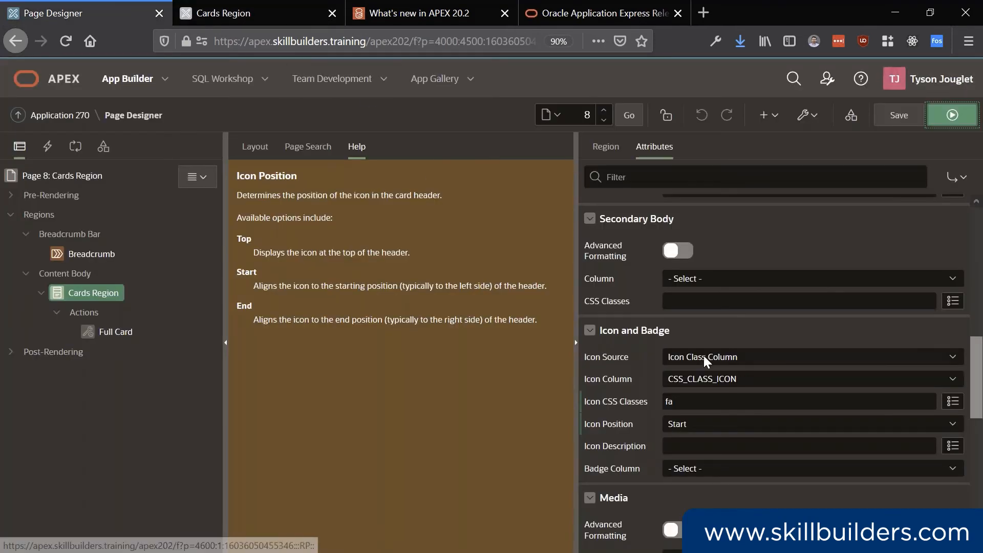
pyautogui.click(705, 425)
pyautogui.click(710, 472)
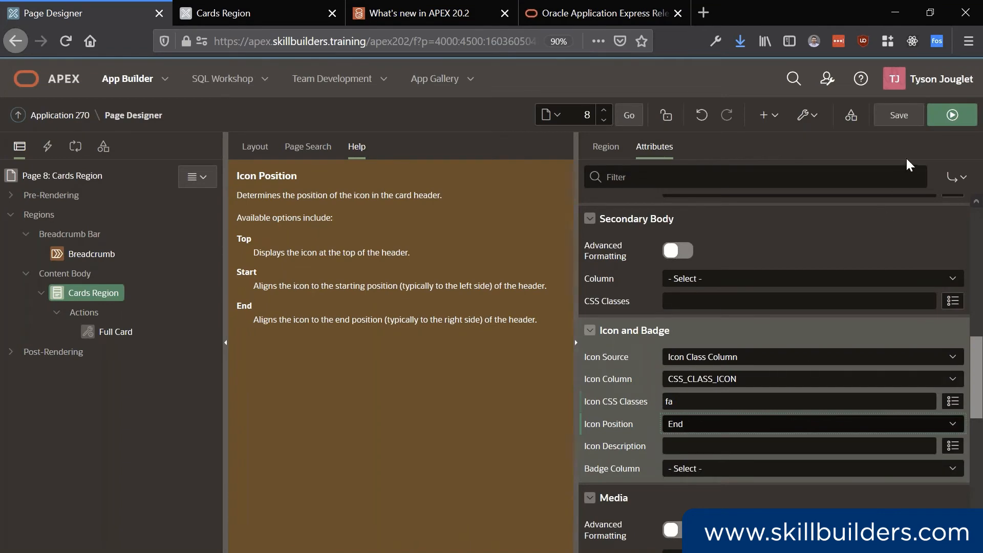
pyautogui.click(897, 114)
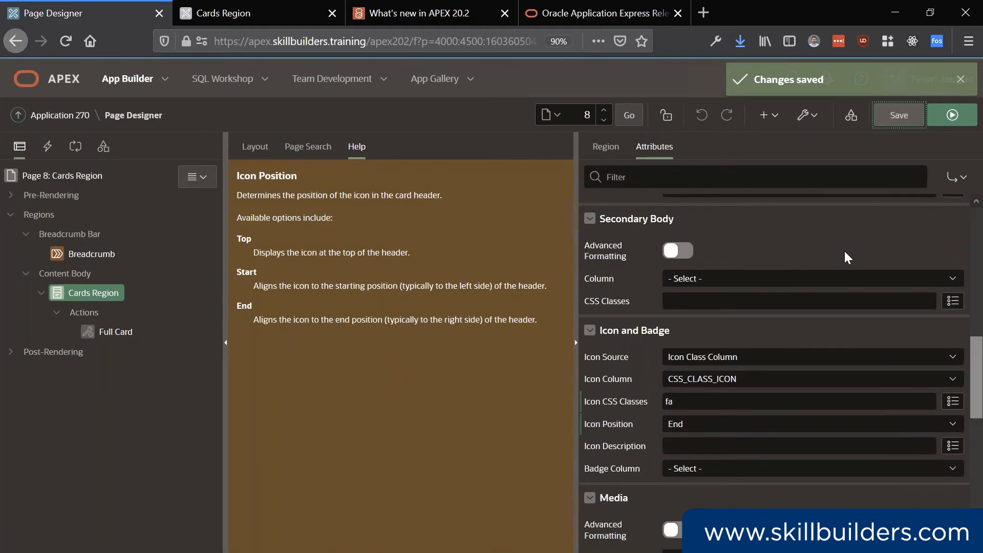
pyautogui.rightClick(86, 310)
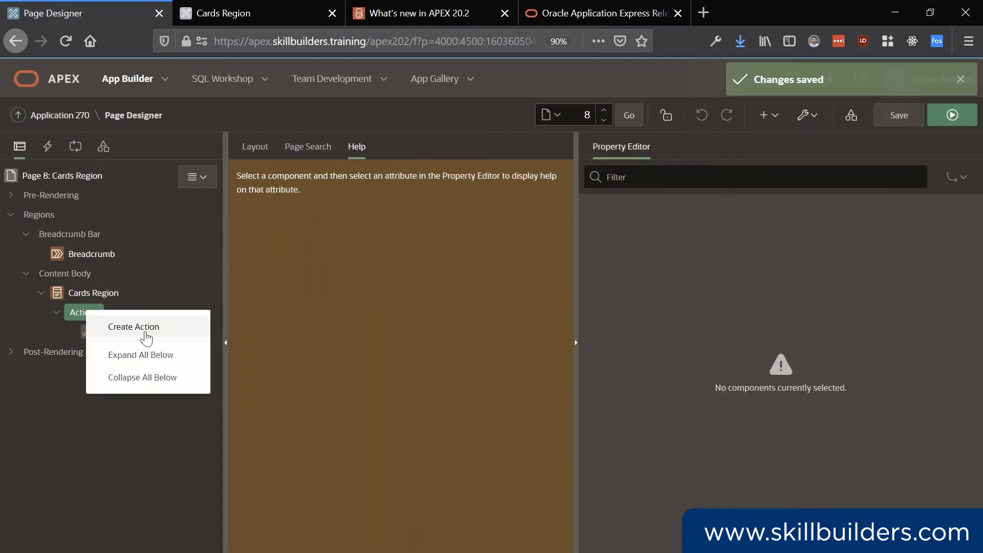
pyautogui.rightClick(101, 295)
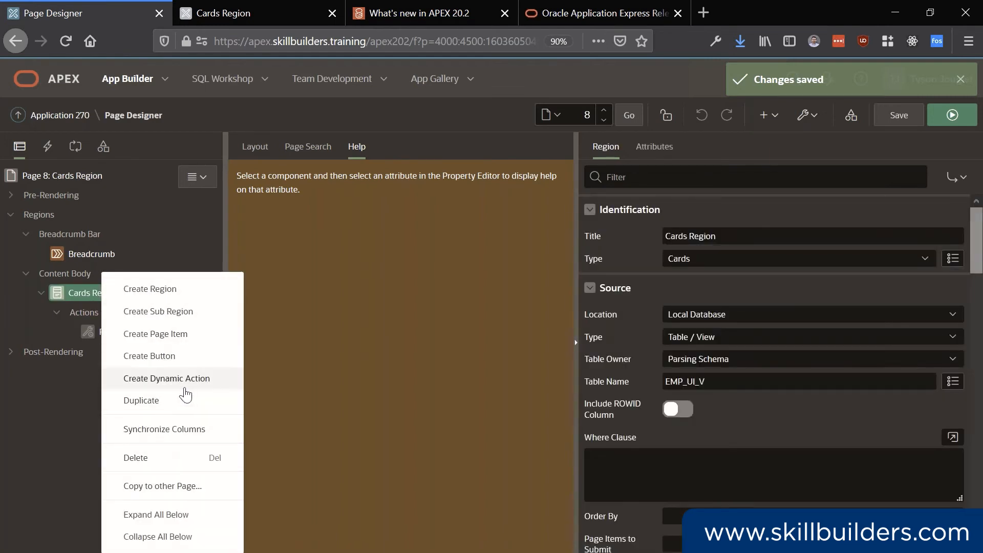
pyautogui.click(77, 312)
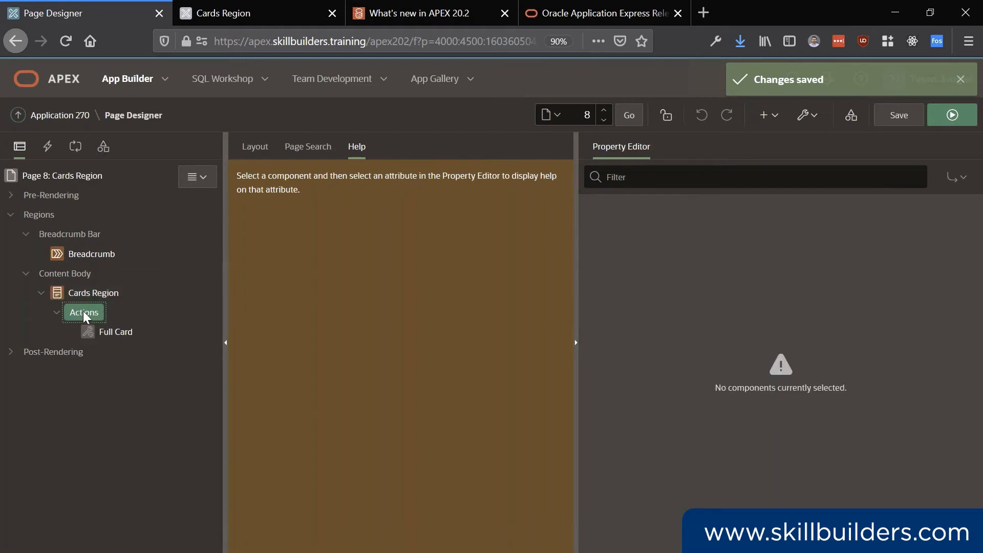
pyautogui.rightClick(84, 314)
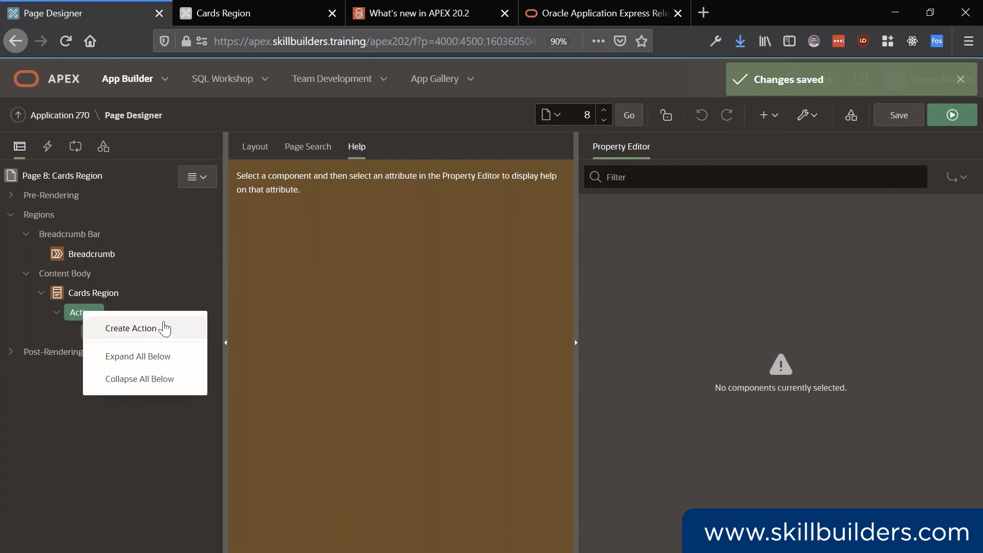
pyautogui.click(60, 451)
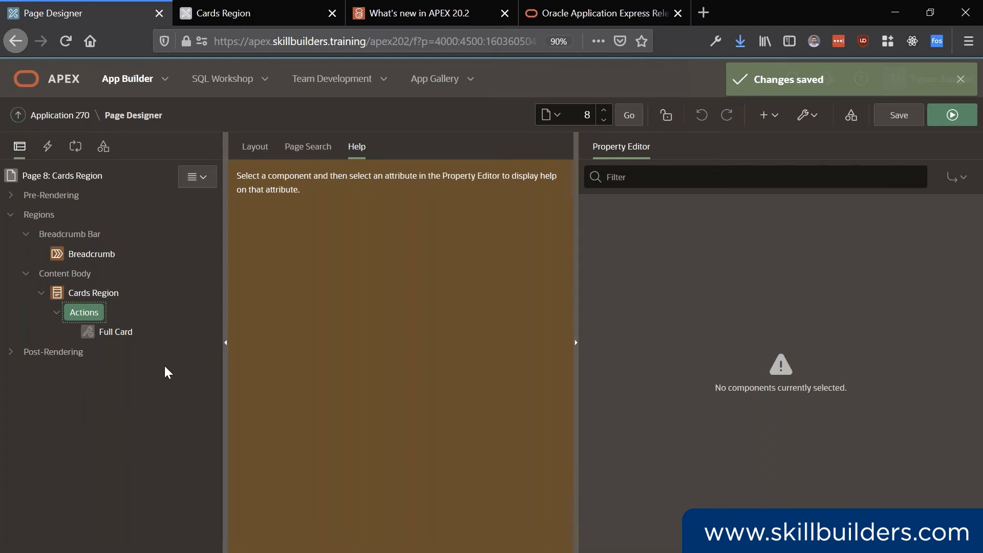
# Check the source table name of the Cards Region and open the Object Browser in a new tab.
pyautogui.click(105, 292)
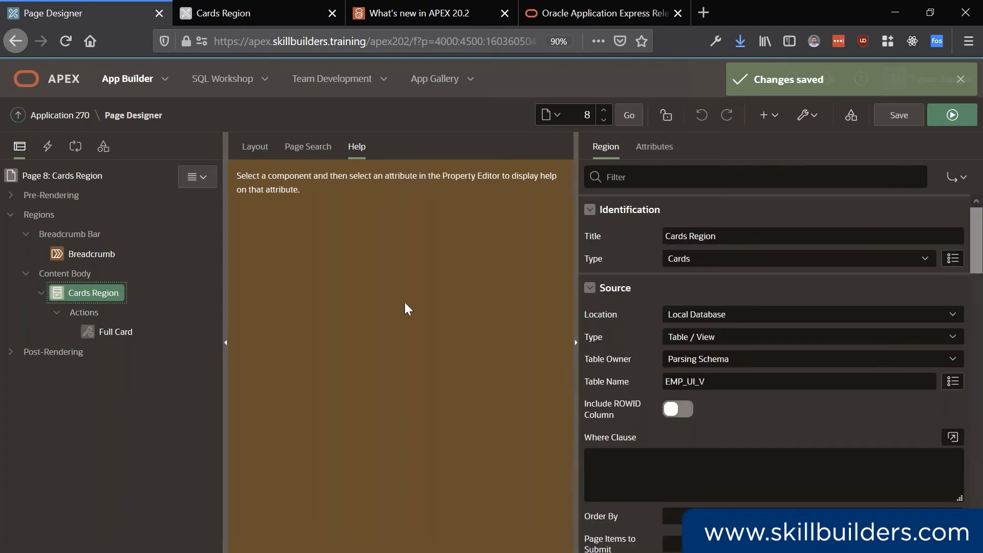
pyautogui.click(727, 380)
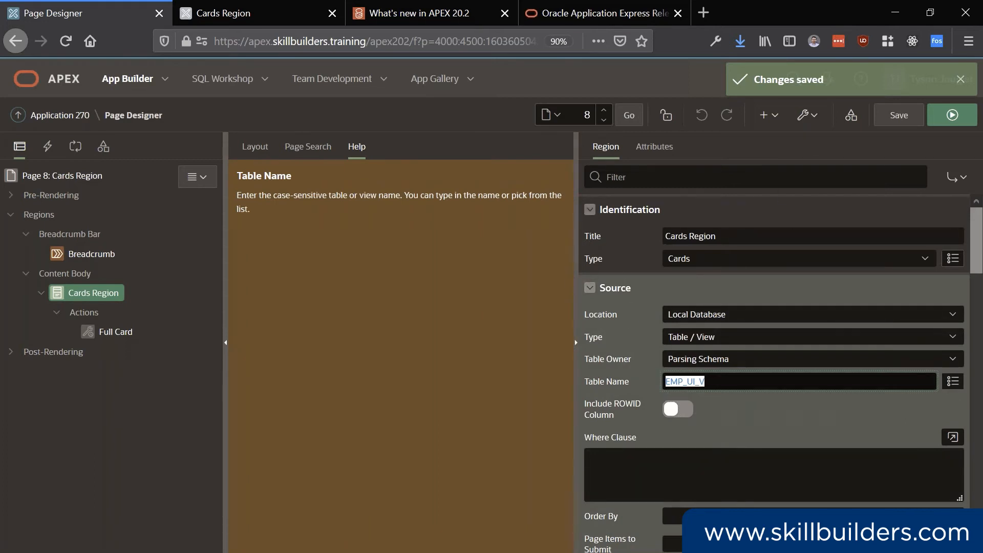
pyautogui.click(264, 79)
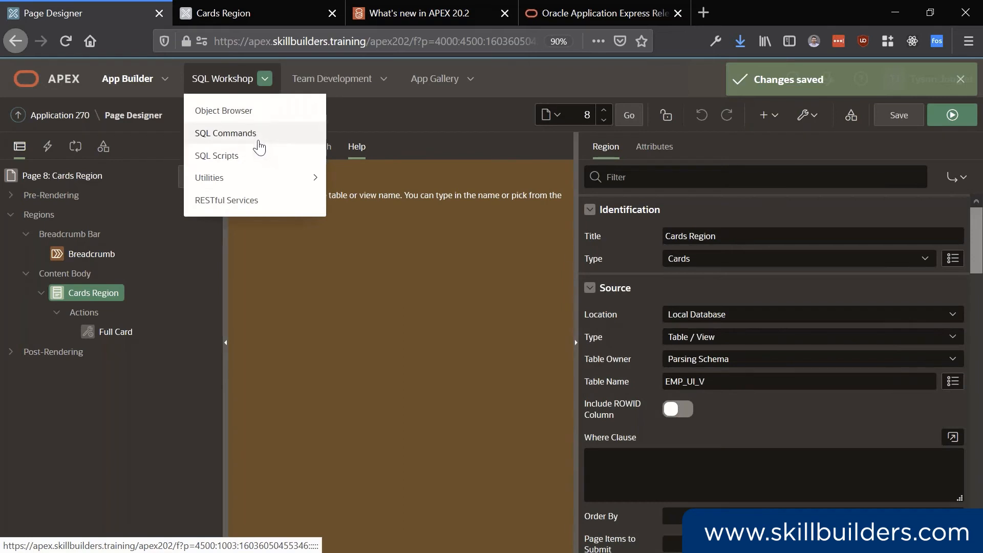
pyautogui.middleClick(253, 112)
pyautogui.click(307, 16)
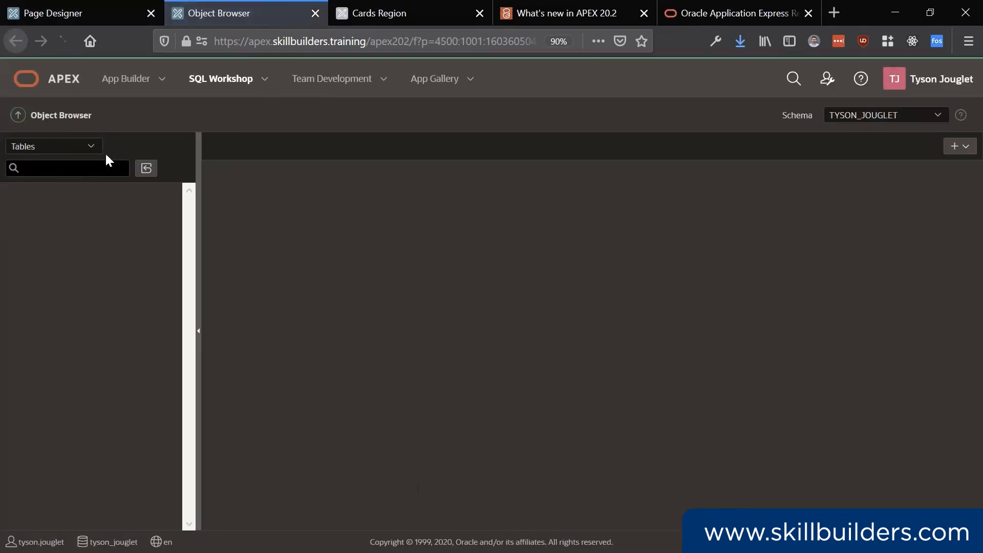
# Filter the database views by emp and open the EMP_UI_V view.
pyautogui.click(73, 147)
pyautogui.click(54, 184)
pyautogui.click(76, 170)
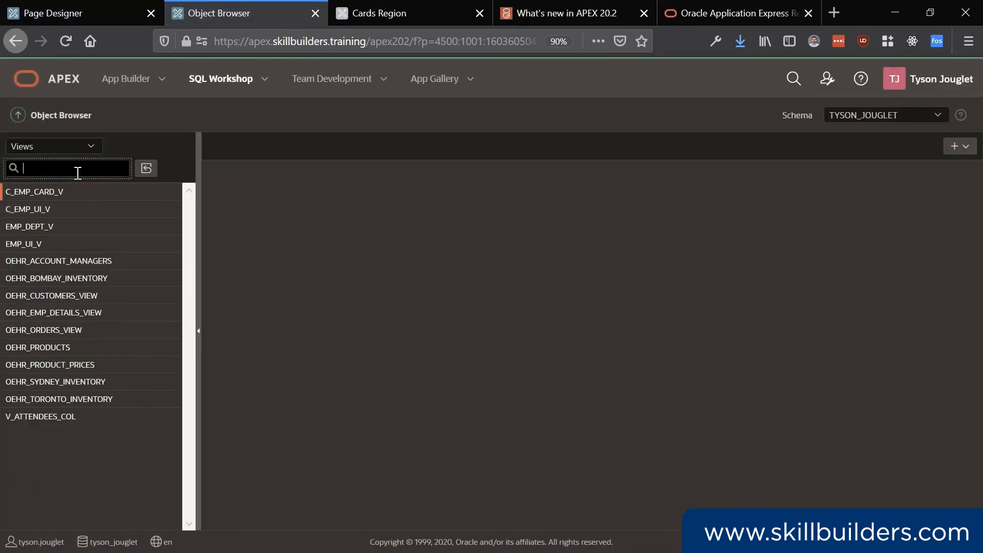
pyautogui.write('emp')
pyautogui.click(48, 244)
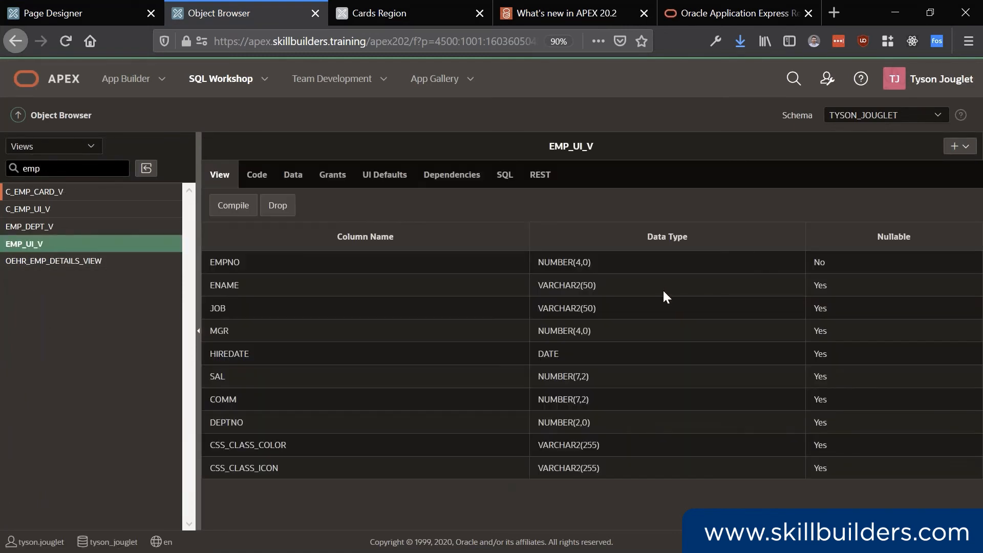
# Examine the source code of the EMP_UI_V view, focusing on its left join to emp_ui.
pyautogui.click(257, 175)
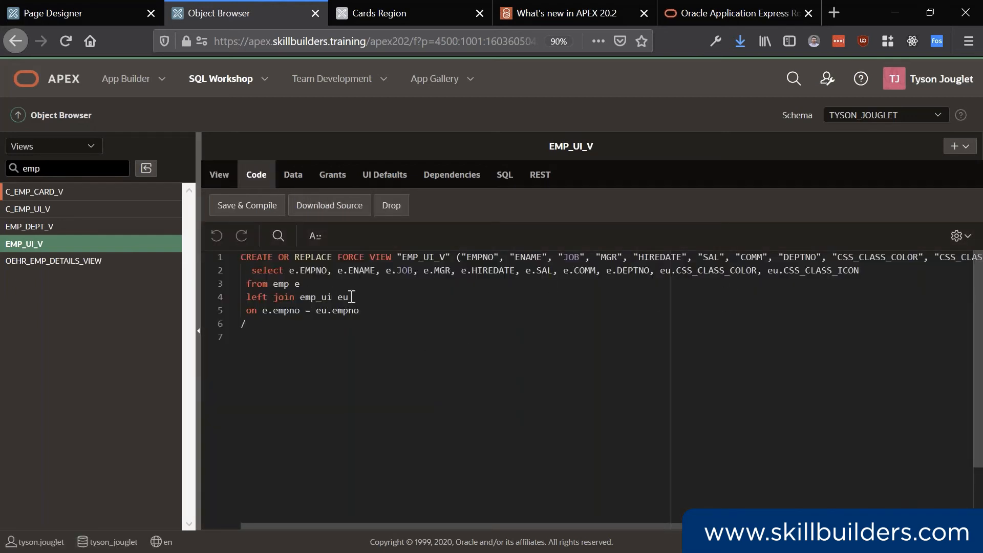
pyautogui.moveTo(349, 297); pyautogui.dragTo(301, 297)
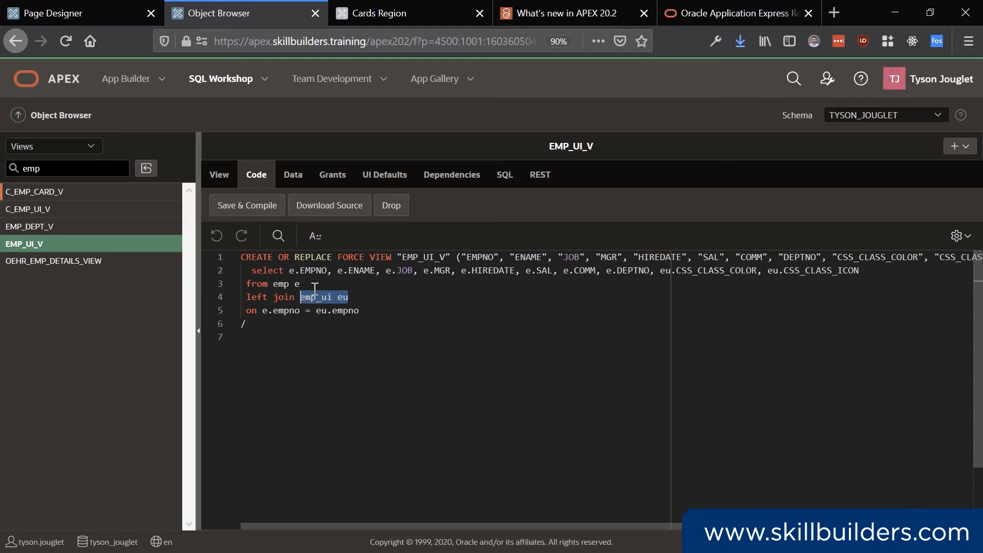
pyautogui.doubleClick(315, 296)
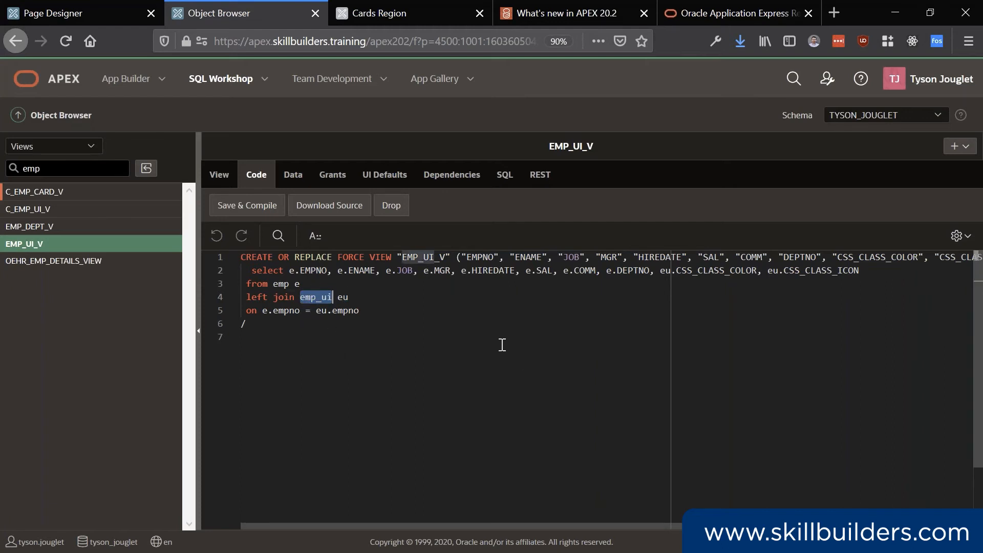
pyautogui.doubleClick(309, 297)
# Switch to the database tables, filter them by emp_ui and open the EMP_UI table.
pyautogui.click(93, 147)
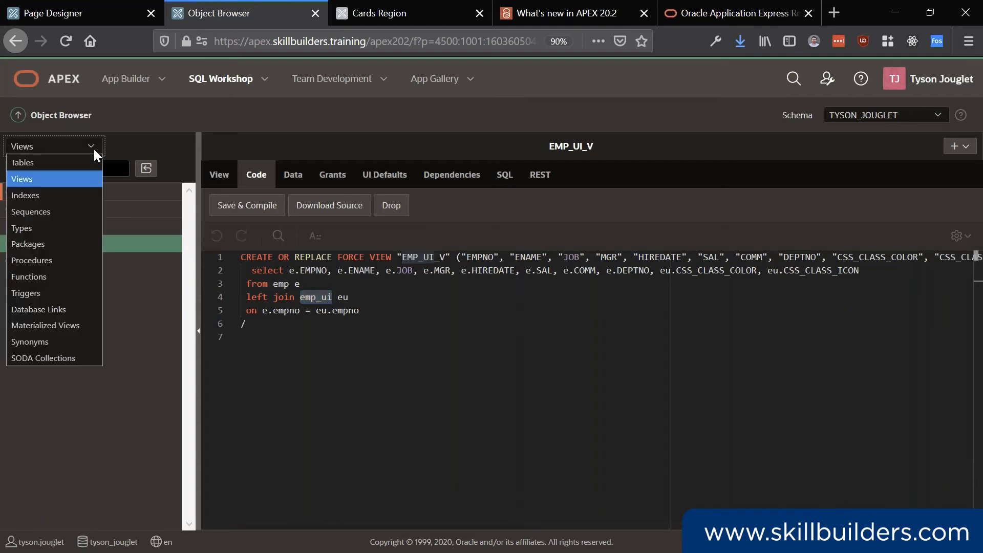
pyautogui.click(53, 164)
pyautogui.click(77, 169)
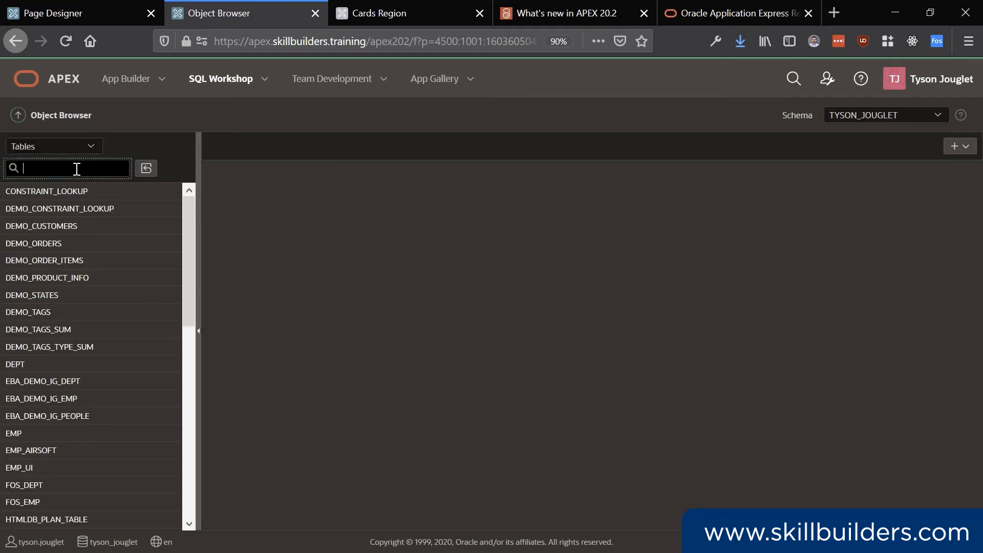
pyautogui.write('emp_ui')
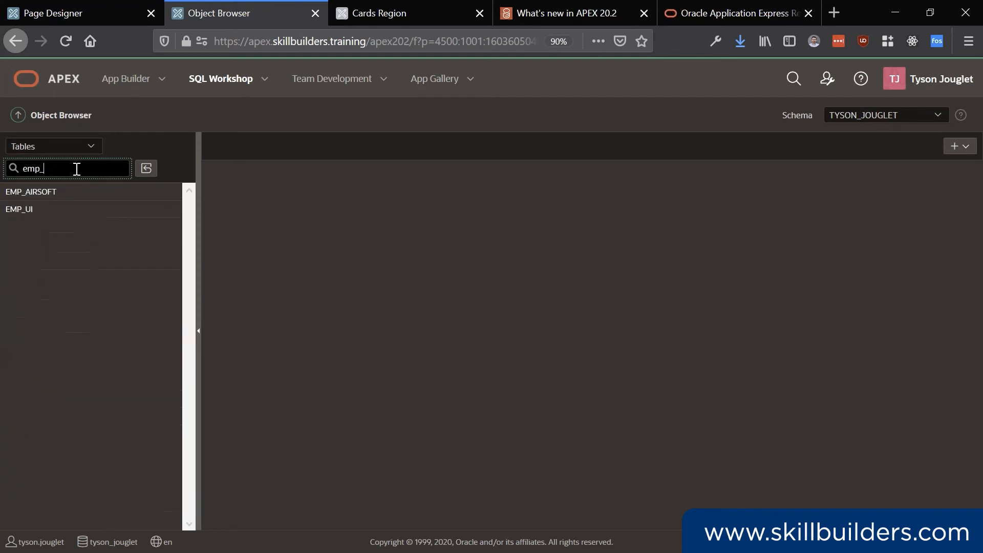
pyautogui.click(59, 202)
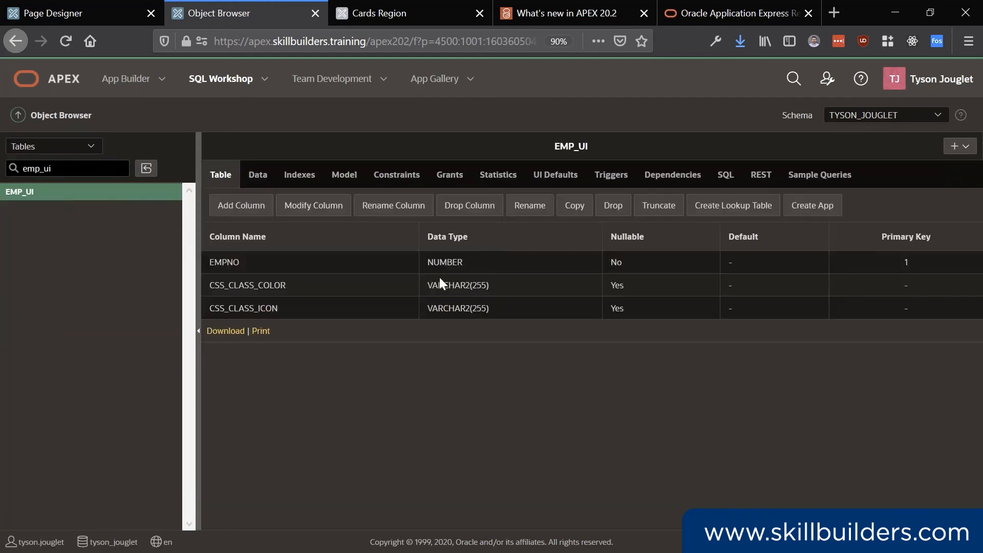
# Examine the EMP_UI table's data, looking at the employee number, color class and icon class of each row.
pyautogui.click(259, 177)
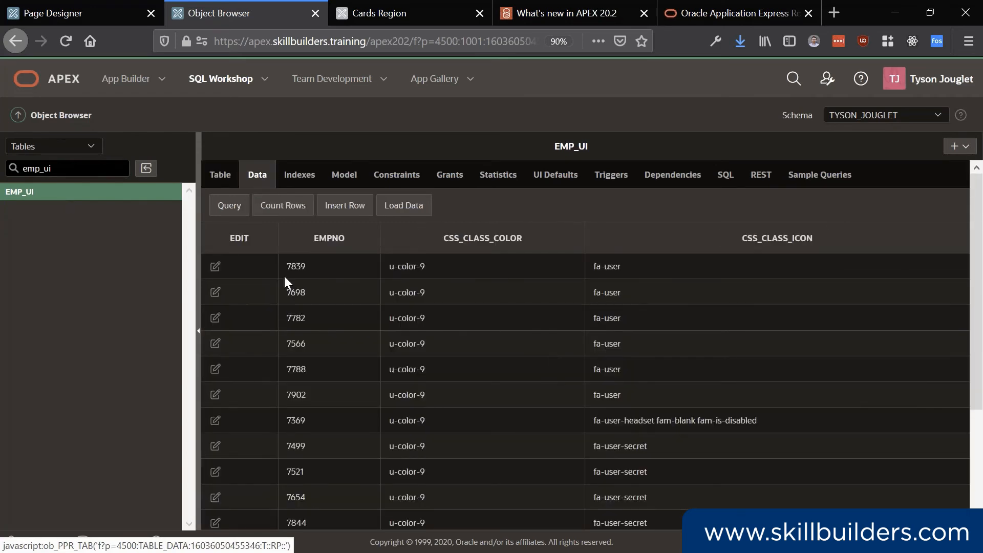
pyautogui.moveTo(291, 266); pyautogui.dragTo(318, 267)
pyautogui.moveTo(390, 266); pyautogui.dragTo(426, 267)
pyautogui.moveTo(621, 267); pyautogui.dragTo(601, 273)
pyautogui.scroll(-3, 657, 344)
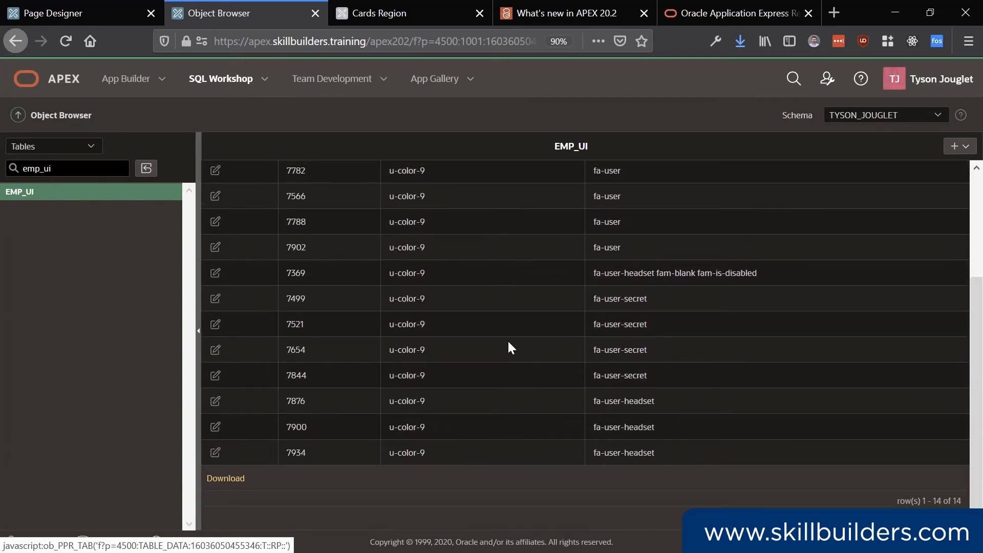
pyautogui.scroll(3, 508, 342)
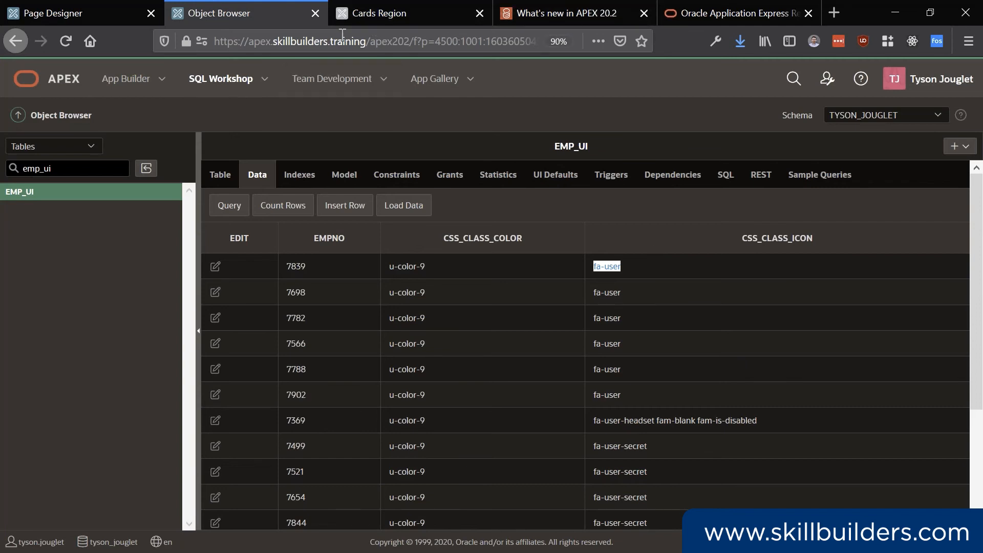
# Return to editing page 8 from the running cards page and examine the Media URL in the Cards Region's attributes.
pyautogui.click(405, 14)
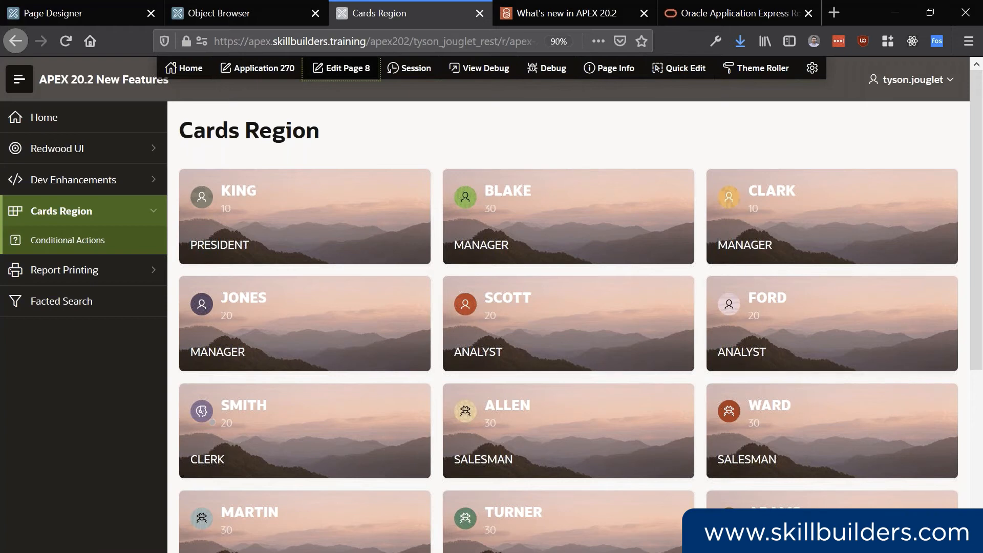
pyautogui.click(352, 69)
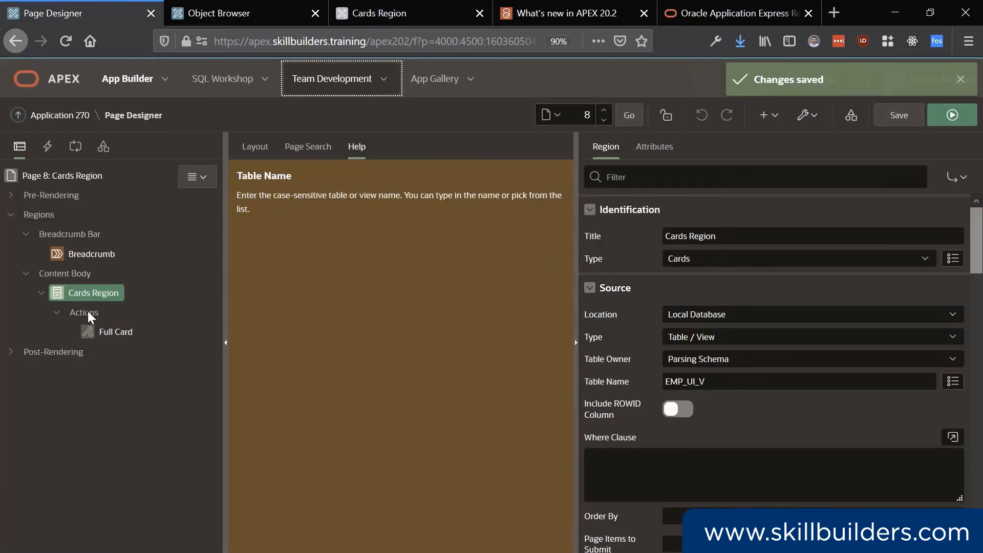
pyautogui.click(655, 146)
pyautogui.scroll(-5, 863, 346)
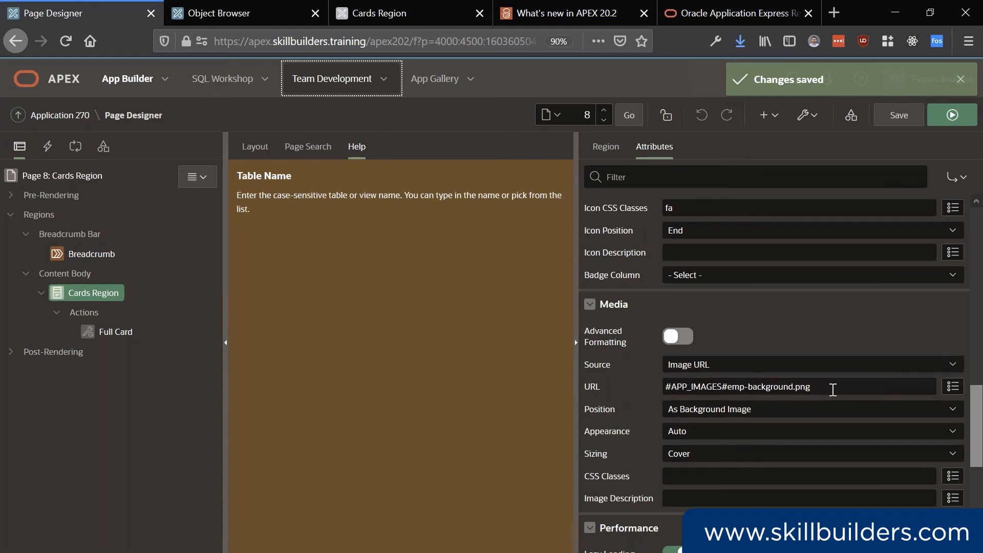
pyautogui.moveTo(829, 387); pyautogui.dragTo(658, 398)
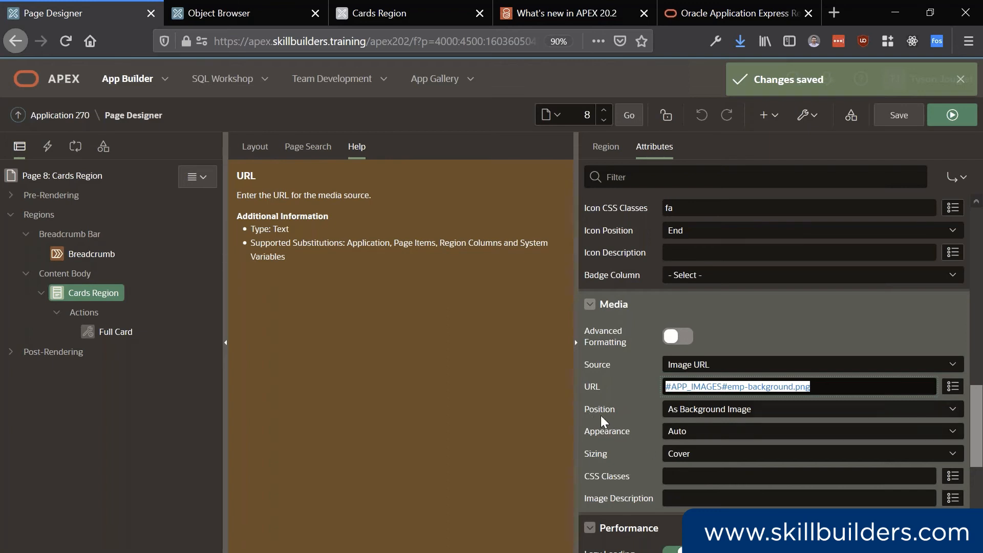
# Set the media Sizing of the cards to Fit and run the page.
pyautogui.click(692, 453)
pyautogui.click(689, 475)
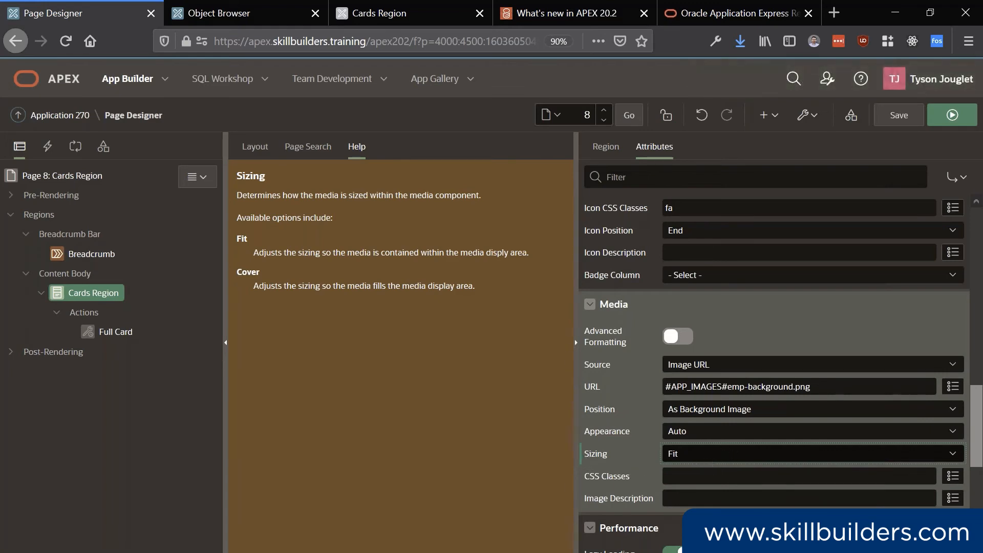
pyautogui.hotkey('ctrl', 'alt', 'r')
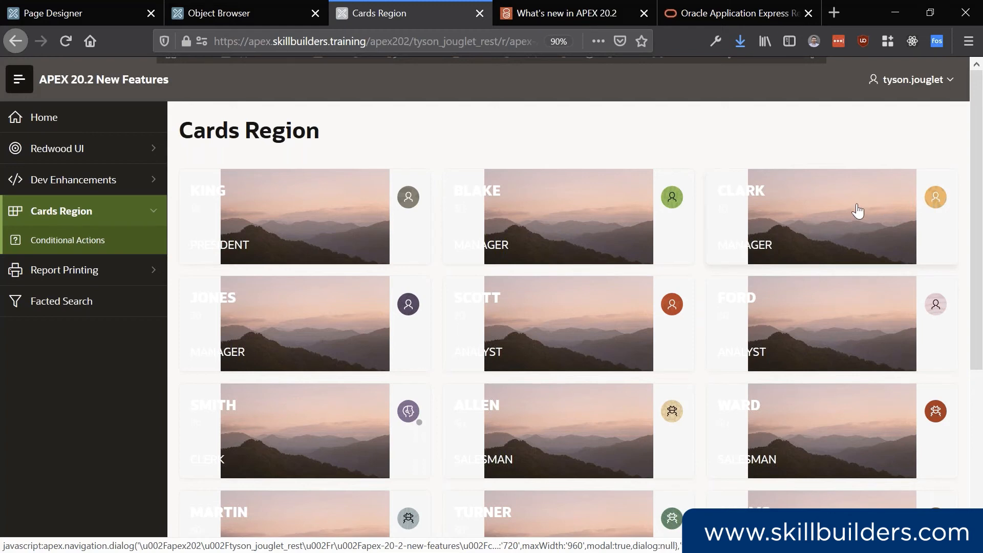
# Return to Page Designer, set the media Sizing to Cover and run the page.
pyautogui.click(99, 12)
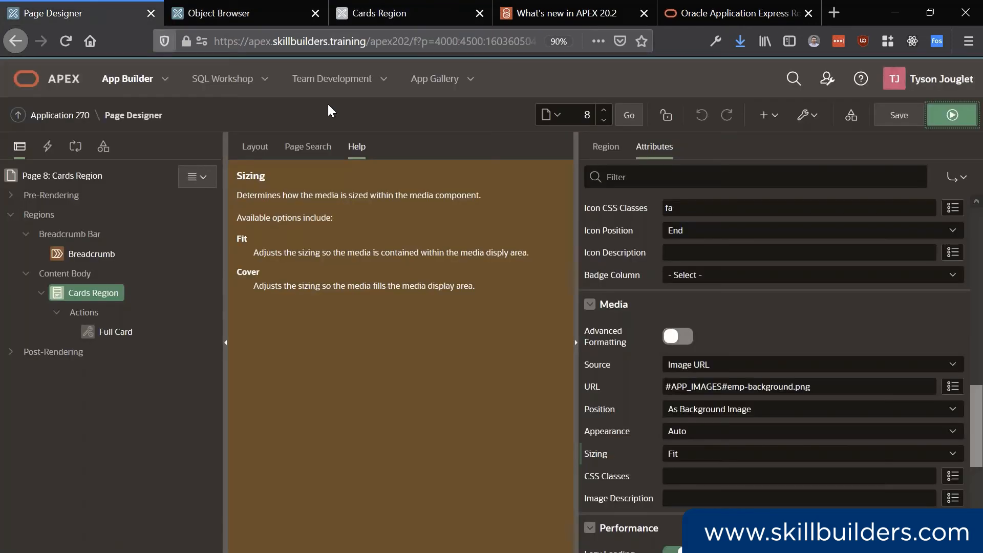
pyautogui.click(681, 456)
pyautogui.click(681, 486)
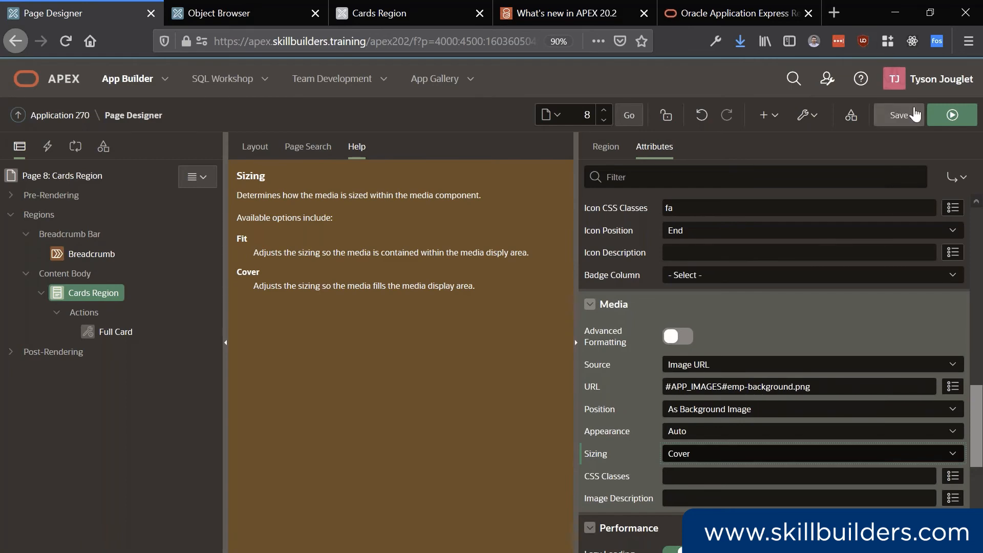
pyautogui.click(942, 115)
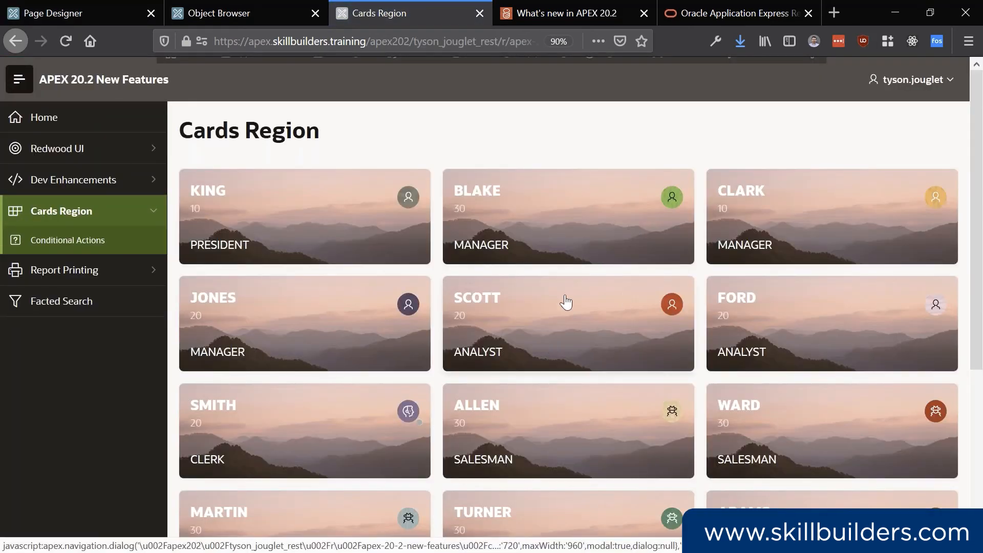
# Open the Conditional Actions page of the running application and look through its cards and Edit buttons.
pyautogui.click(61, 240)
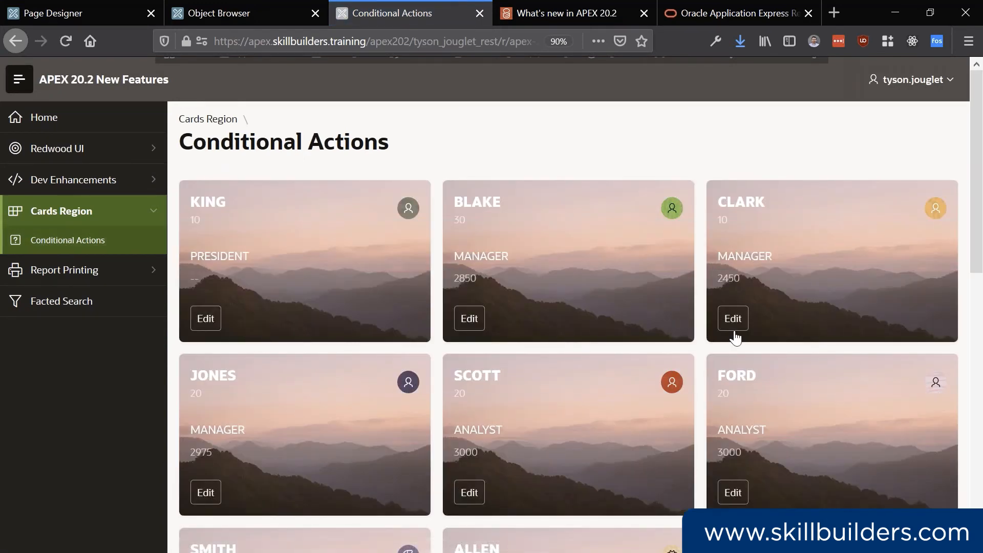
pyautogui.scroll(-3, 736, 321)
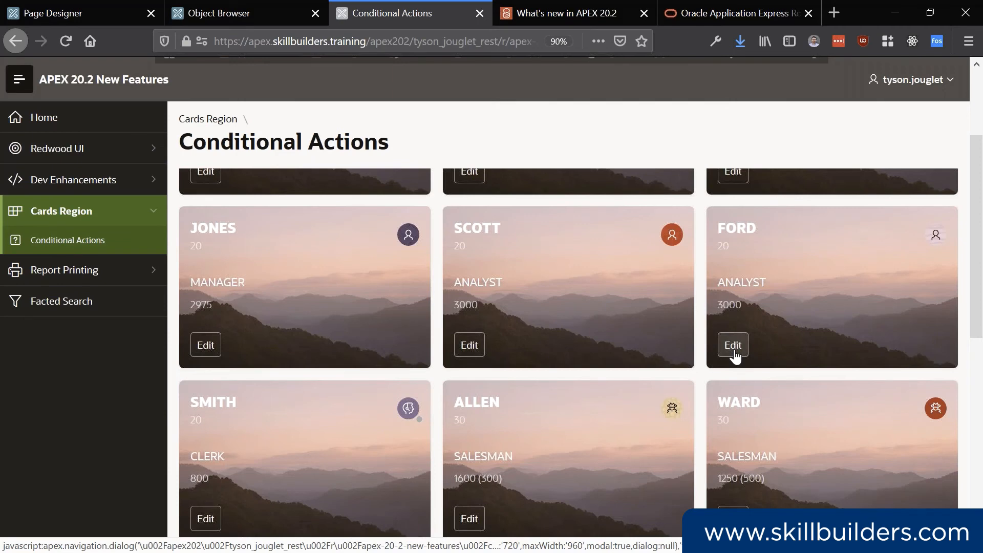
pyautogui.scroll(3, 717, 348)
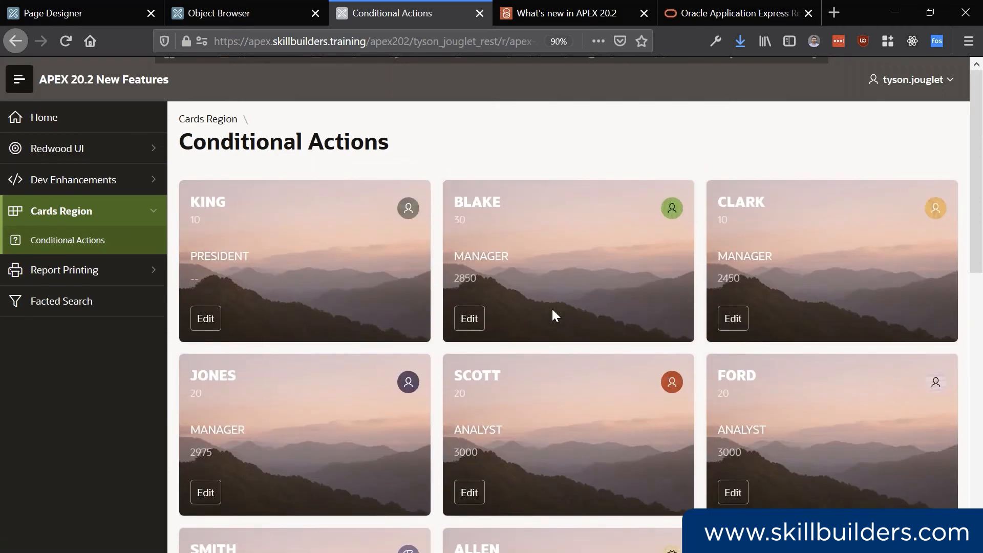
# Open page 10 for editing and show the server-side condition of the Cards Region's button action.
pyautogui.moveTo(353, 70)
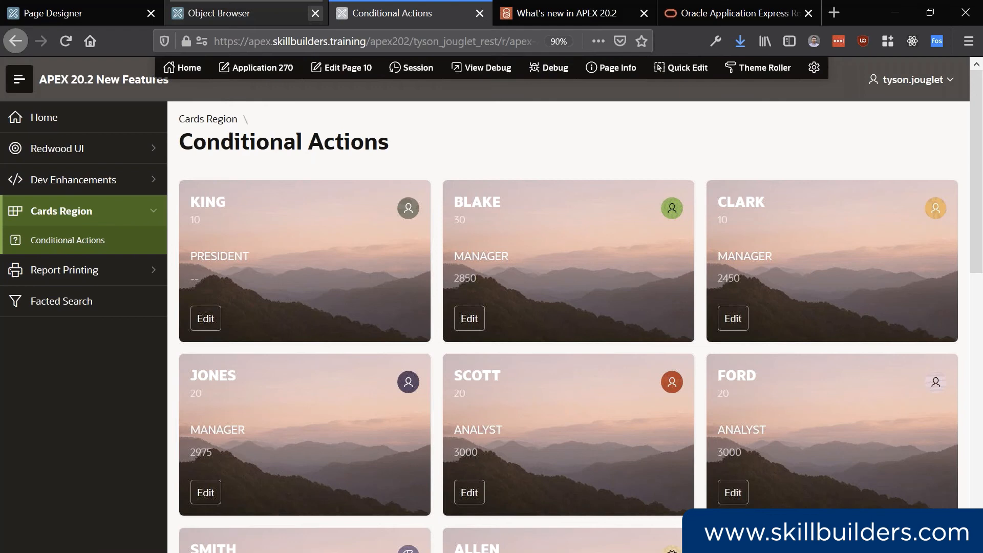
pyautogui.click(353, 71)
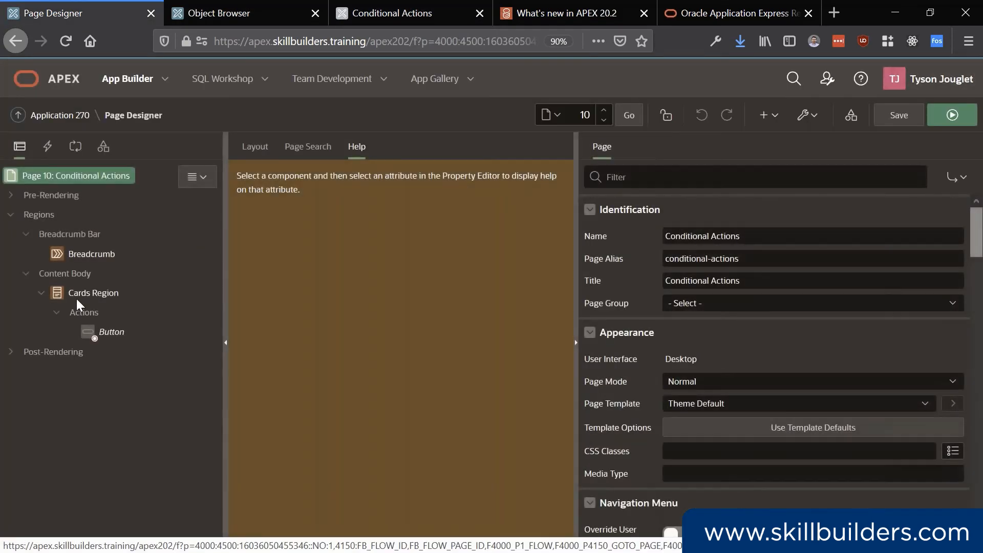
pyautogui.click(111, 331)
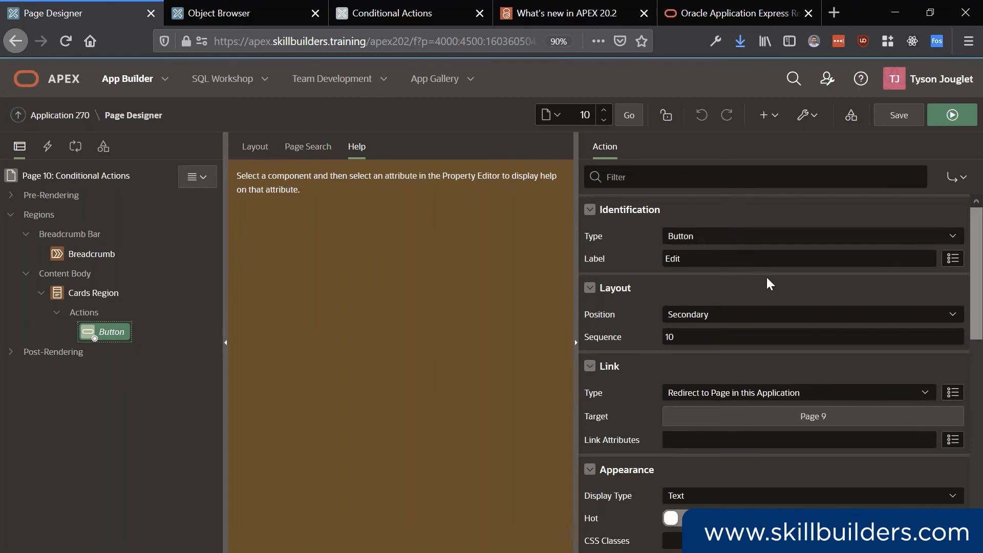
pyautogui.scroll(-6, 766, 278)
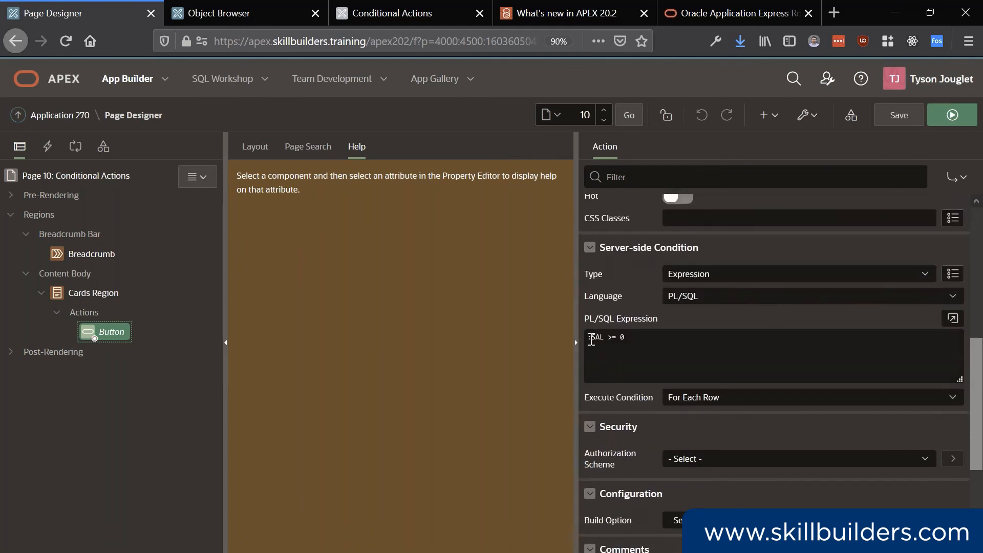
# Set the button action's PL/SQL Expression to :SAL >= 3000 and run the page.
pyautogui.moveTo(592, 339); pyautogui.dragTo(613, 339)
pyautogui.click(636, 345)
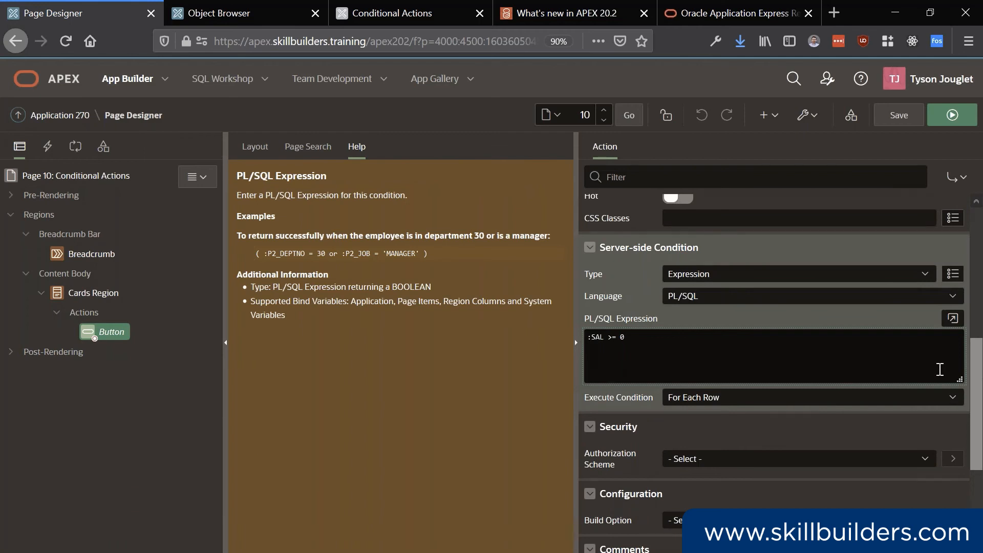
pyautogui.write('3000')
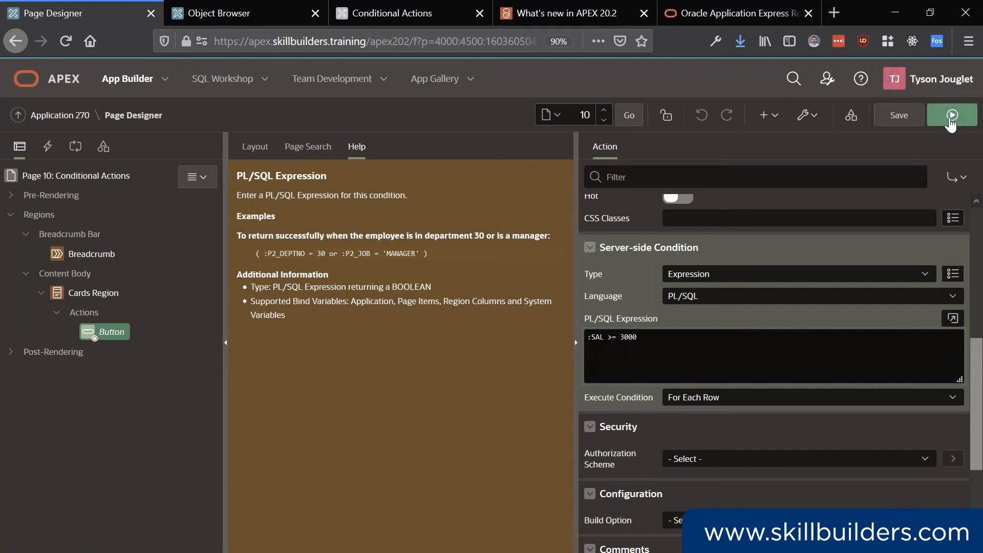
pyautogui.click(952, 115)
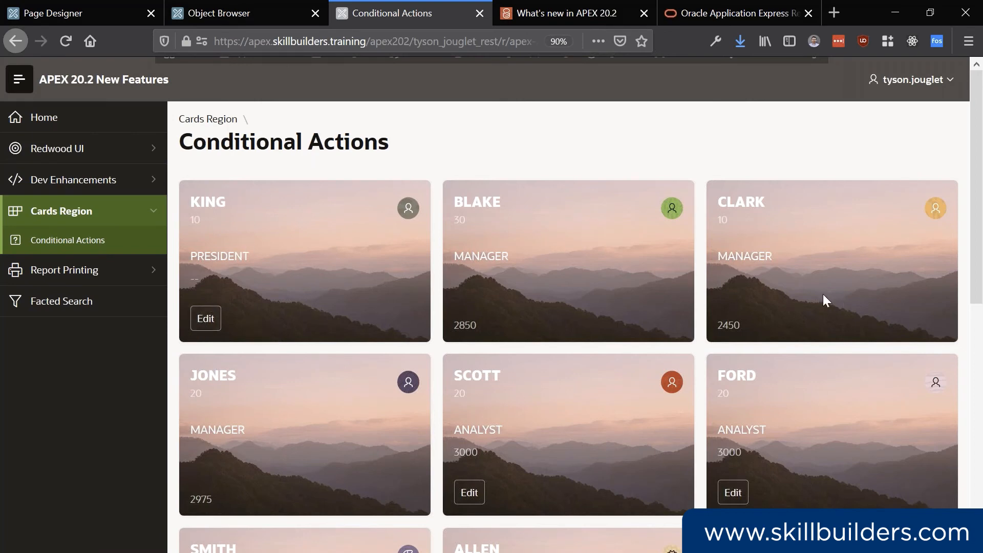
# Look through the cards on the Conditional Actions page and compare the salary text on the salesman, president and manager cards.
pyautogui.scroll(-5, 807, 379)
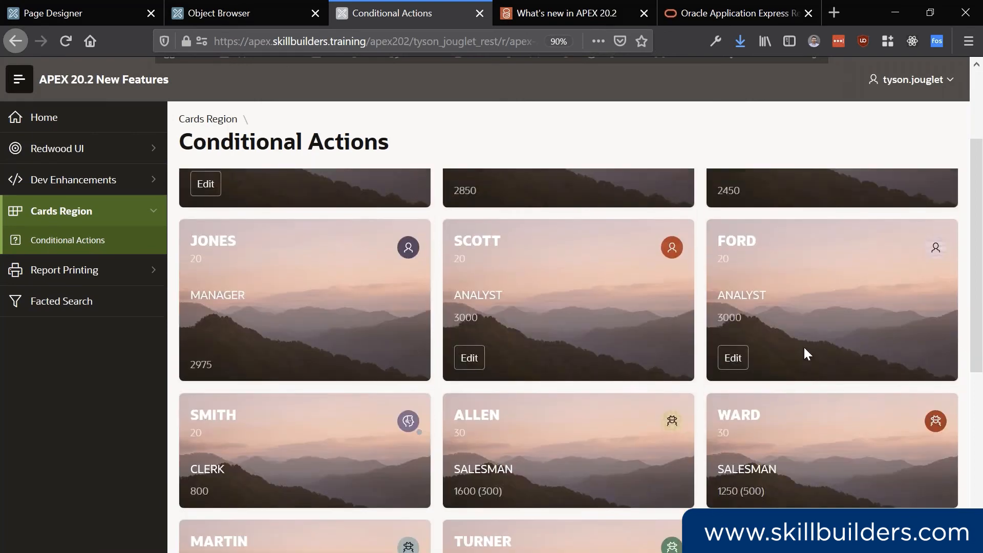
pyautogui.scroll(-2, 515, 389)
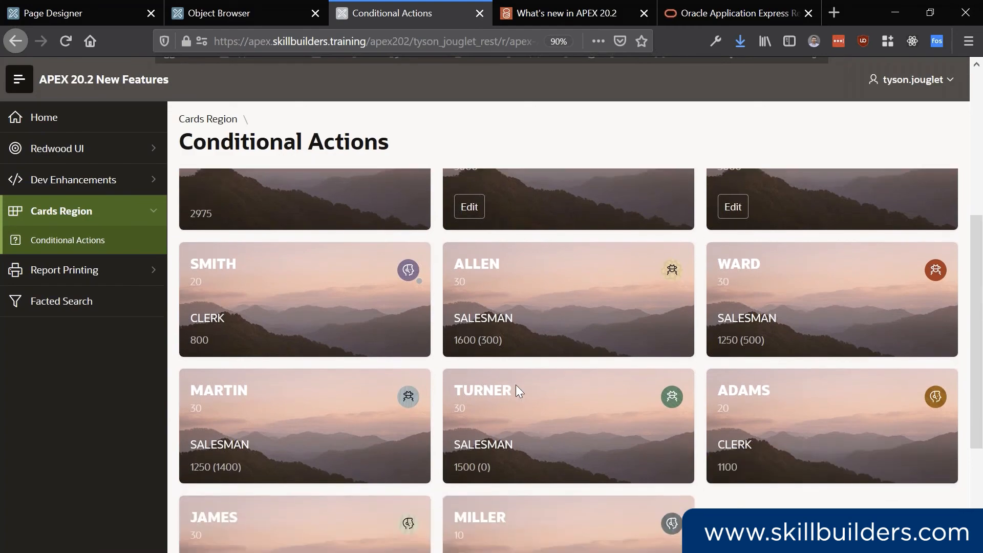
pyautogui.moveTo(800, 268); pyautogui.dragTo(721, 279)
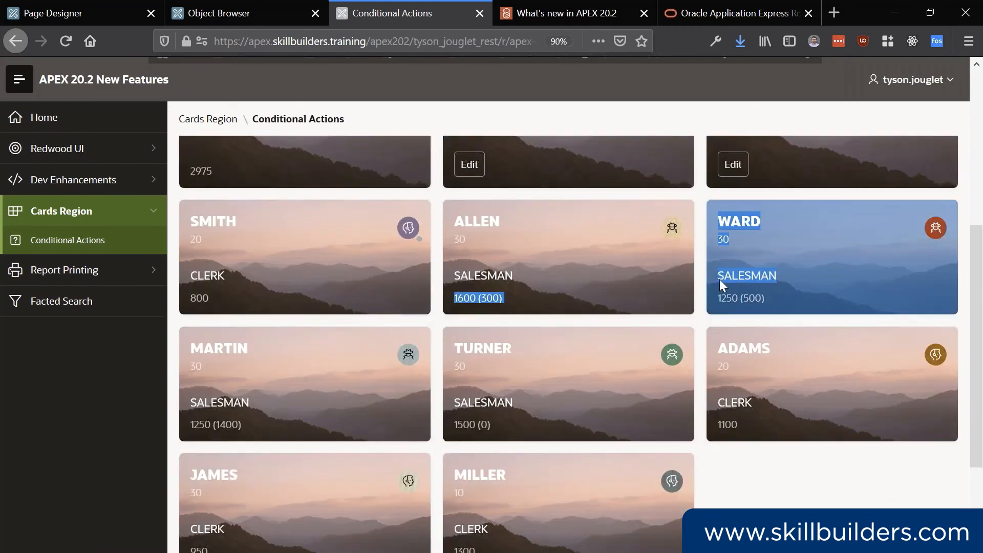
pyautogui.scroll(3, 835, 324)
pyautogui.click(702, 411)
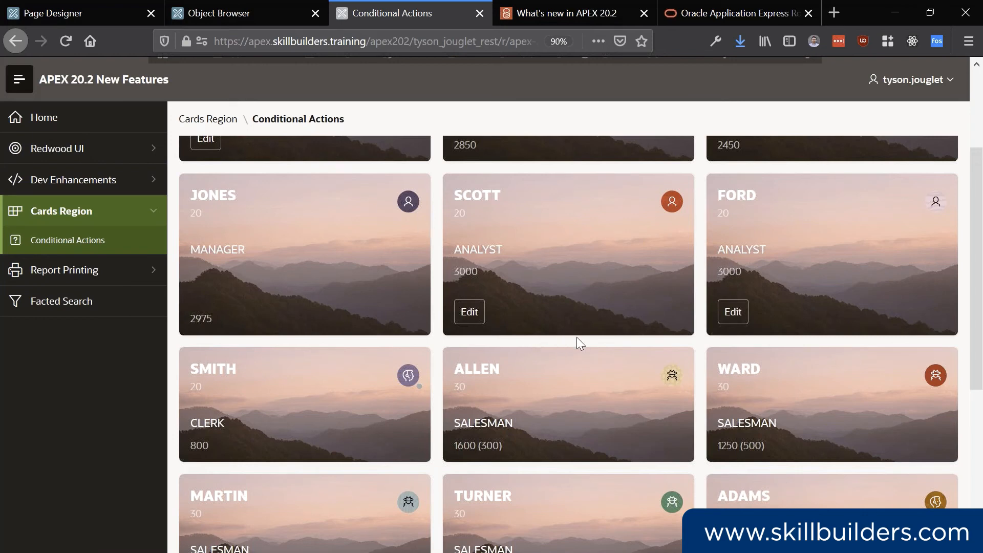
pyautogui.scroll(3, 577, 337)
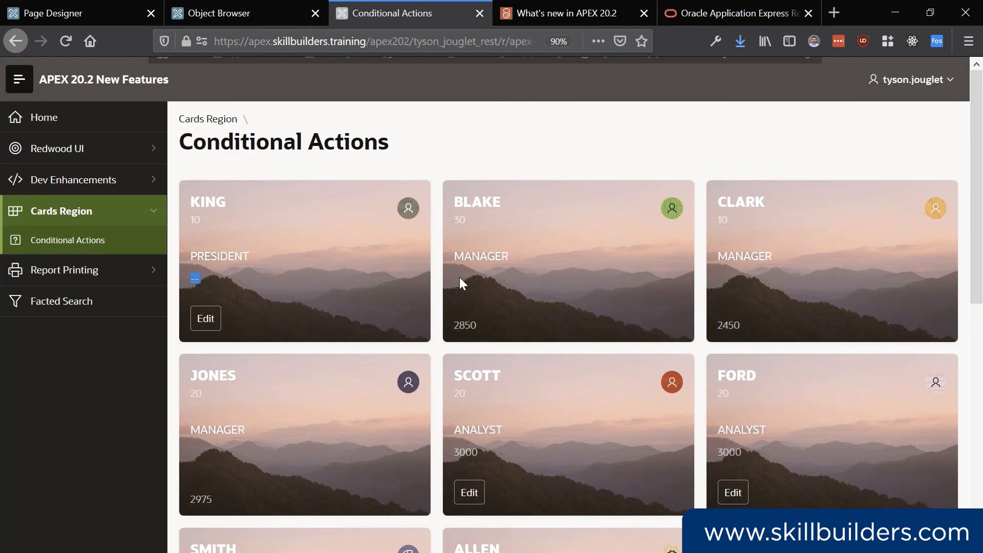
pyautogui.moveTo(460, 278); pyautogui.dragTo(567, 278)
pyautogui.click(734, 279)
# Examine which cards show an Edit button and highlight the bracketed commission on the first salesman card.
pyautogui.scroll(-3, 290, 447)
pyautogui.scroll(3, 290, 445)
pyautogui.scroll(-3, 409, 446)
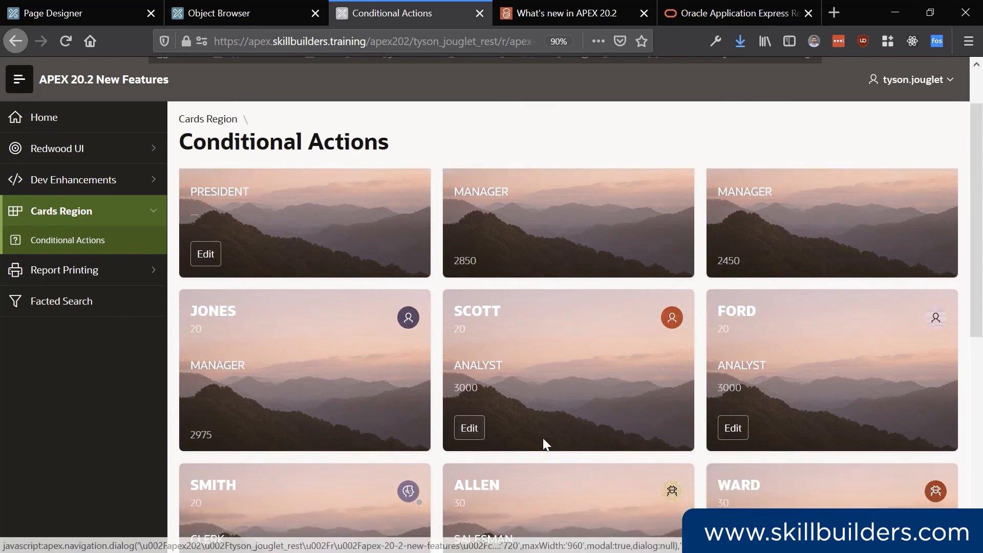
pyautogui.scroll(-3, 543, 358)
pyautogui.scroll(-7, 577, 385)
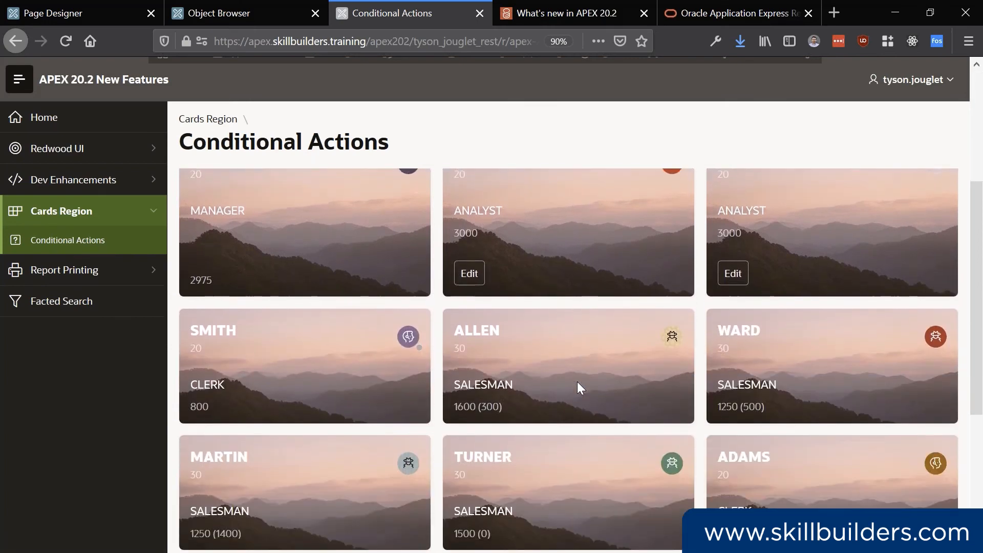
pyautogui.doubleClick(489, 299)
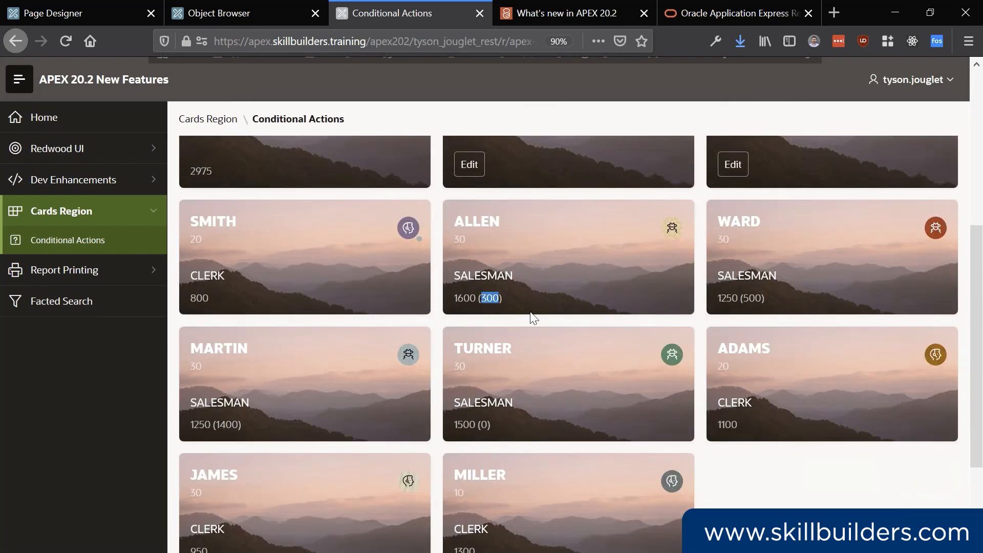
pyautogui.click(489, 298)
pyautogui.scroll(5, 250, 267)
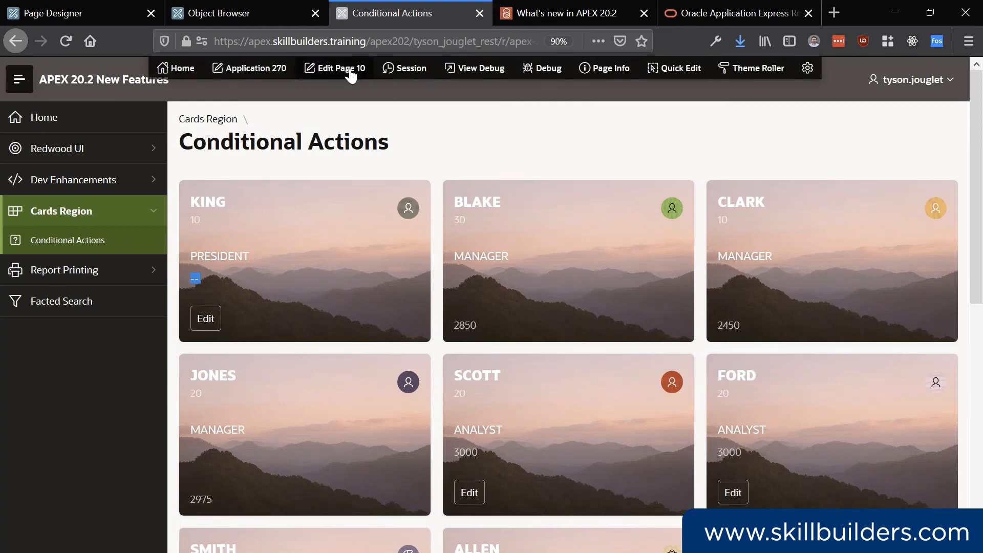
# Open page 10 for editing, select the Cards Region and look through its region properties.
pyautogui.click(359, 70)
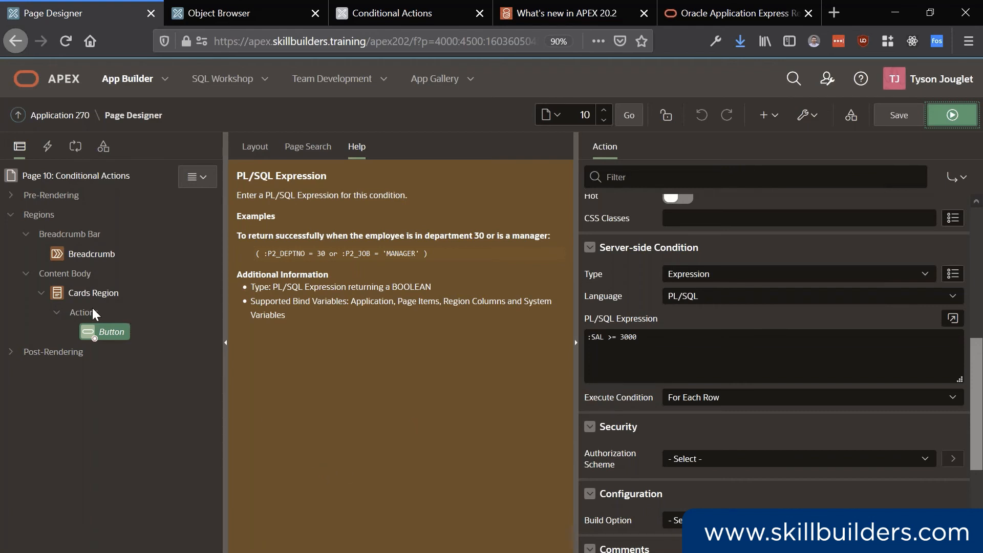
pyautogui.click(111, 300)
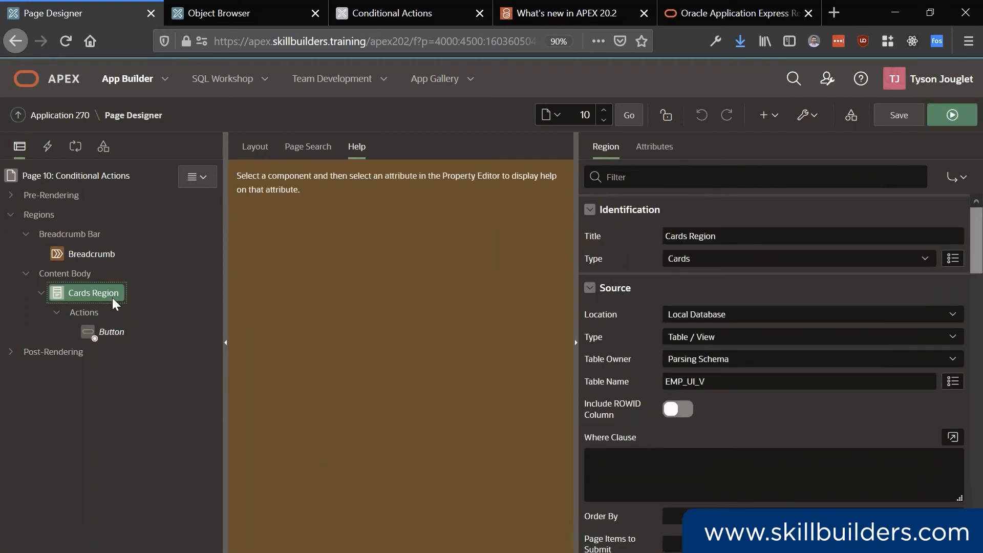
pyautogui.scroll(-15, 692, 303)
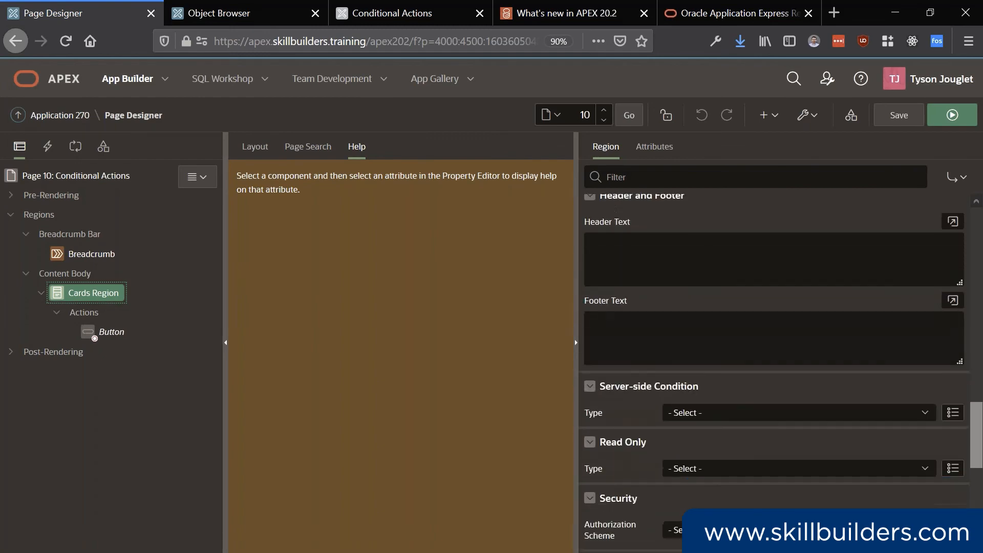
pyautogui.scroll(-2, 693, 290)
pyautogui.scroll(5, 694, 290)
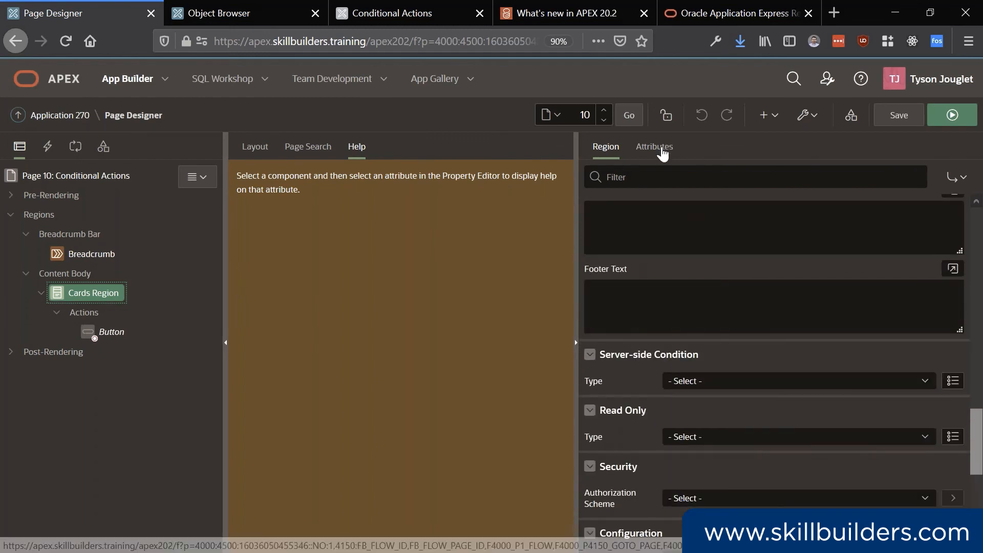
# Find the Secondary Body settings in the Cards Region's attributes and open its HTML Expression in the code editor.
pyautogui.click(655, 147)
pyautogui.scroll(-5, 817, 297)
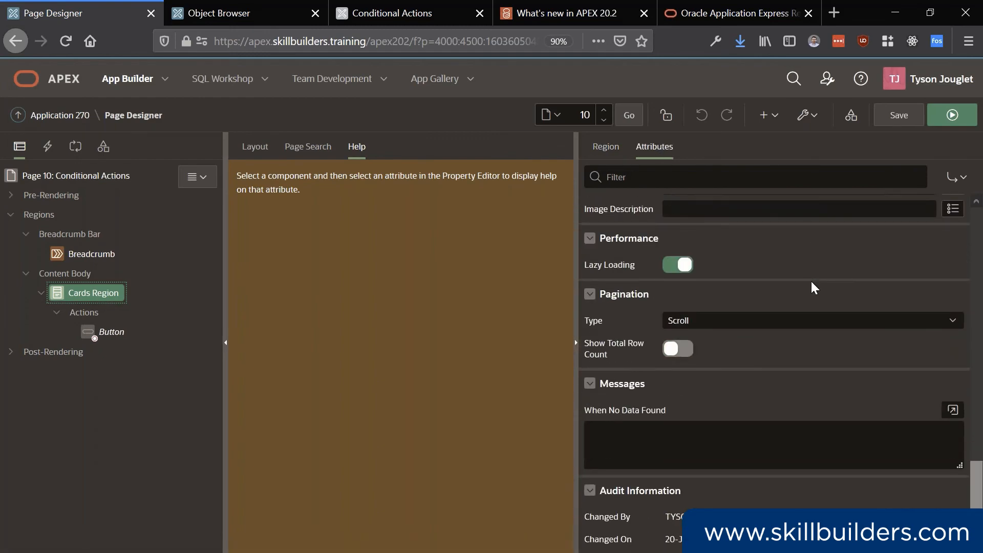
pyautogui.scroll(10, 814, 288)
pyautogui.scroll(-2, 815, 288)
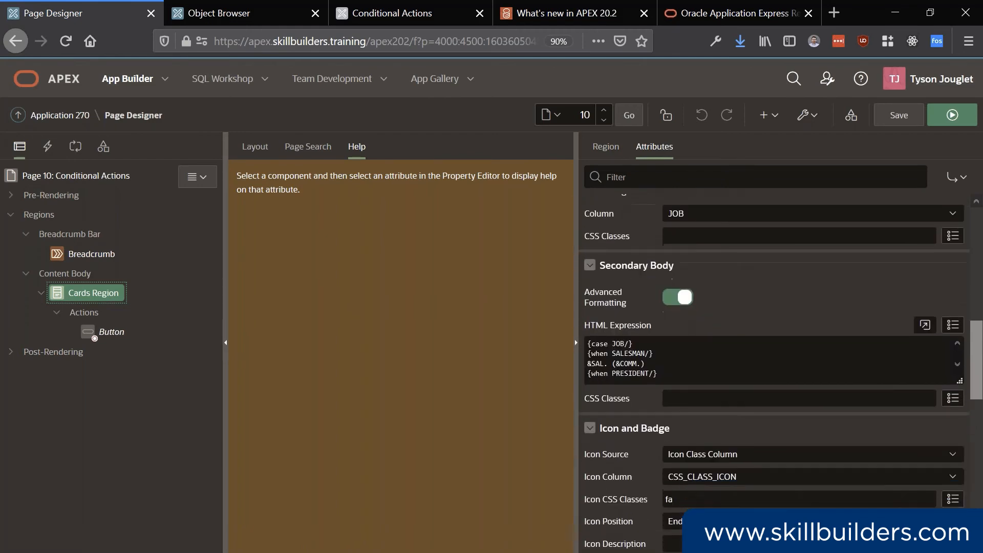
pyautogui.scroll(3, 811, 297)
pyautogui.moveTo(680, 334); pyautogui.dragTo(606, 331)
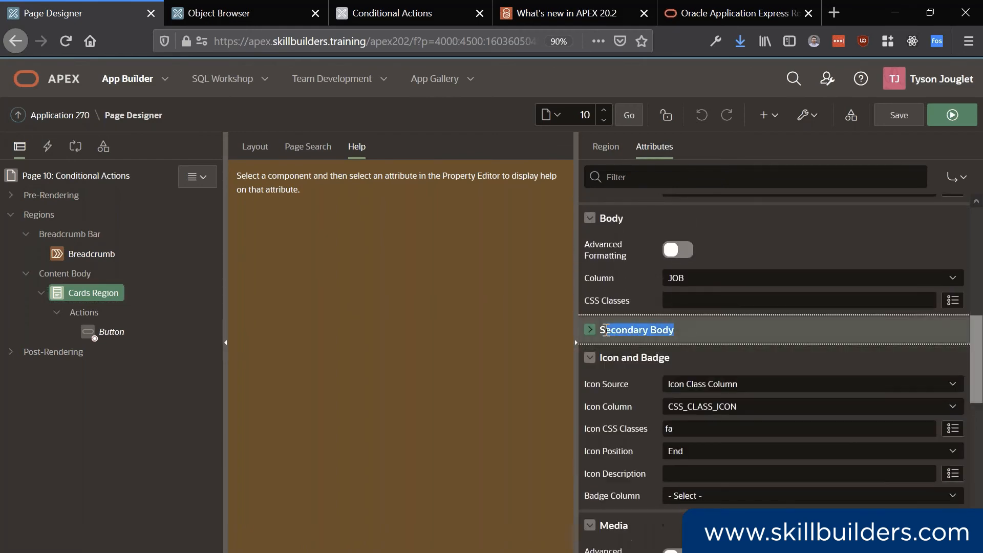
pyautogui.click(586, 330)
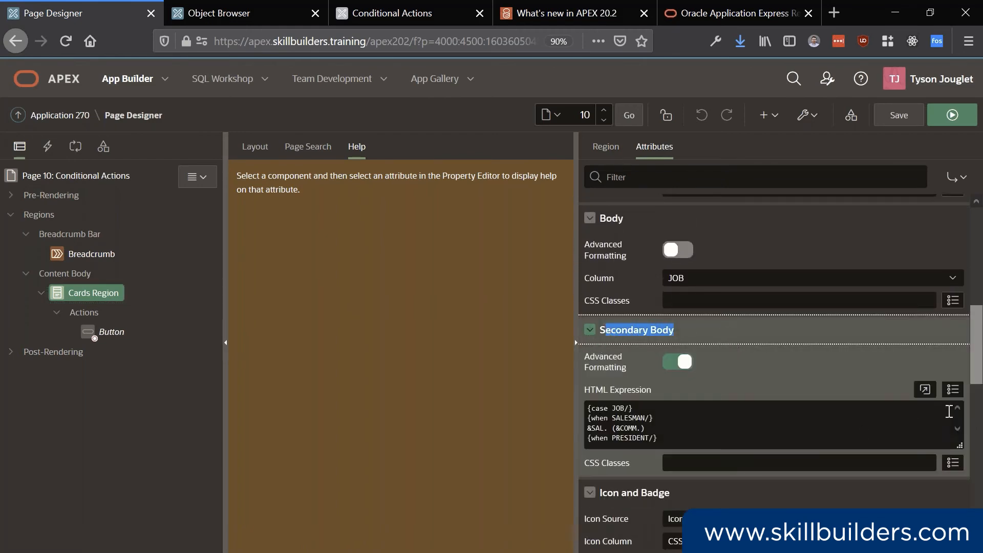
pyautogui.click(925, 389)
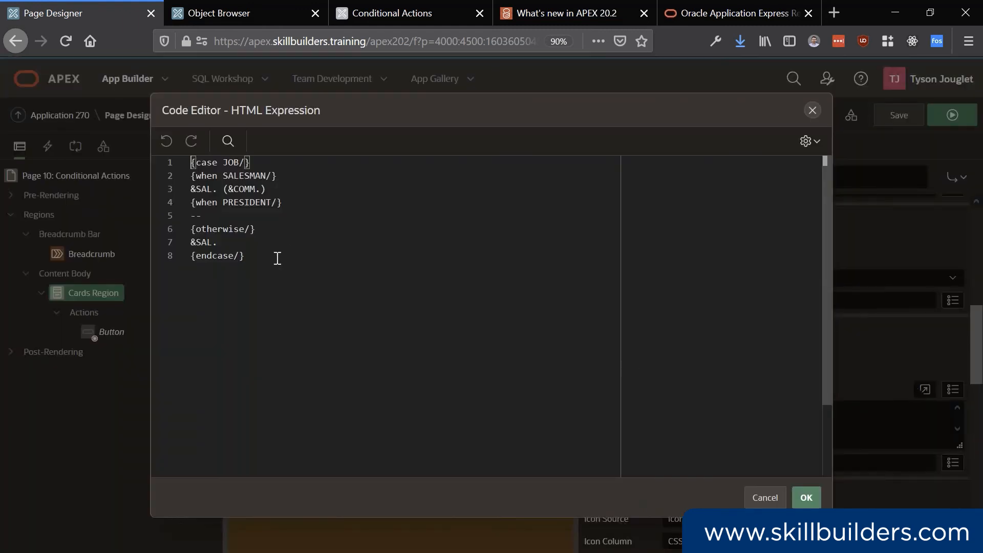
# Examine the HTML Expression's case on JOB, highlighting the SALESMAN, PRESIDENT and otherwise branches with their &SAL. and &COMM. output.
pyautogui.moveTo(277, 258); pyautogui.dragTo(184, 156)
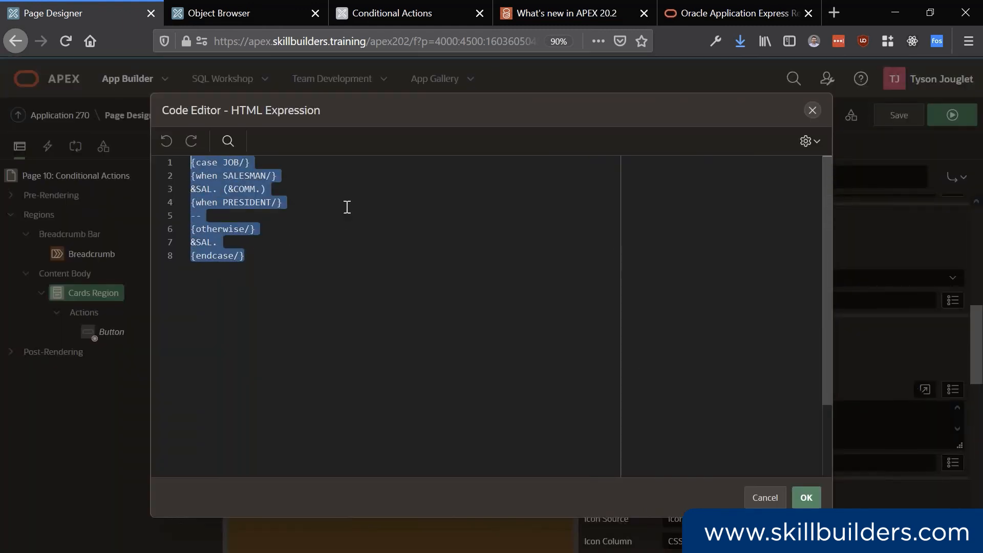
pyautogui.click(318, 244)
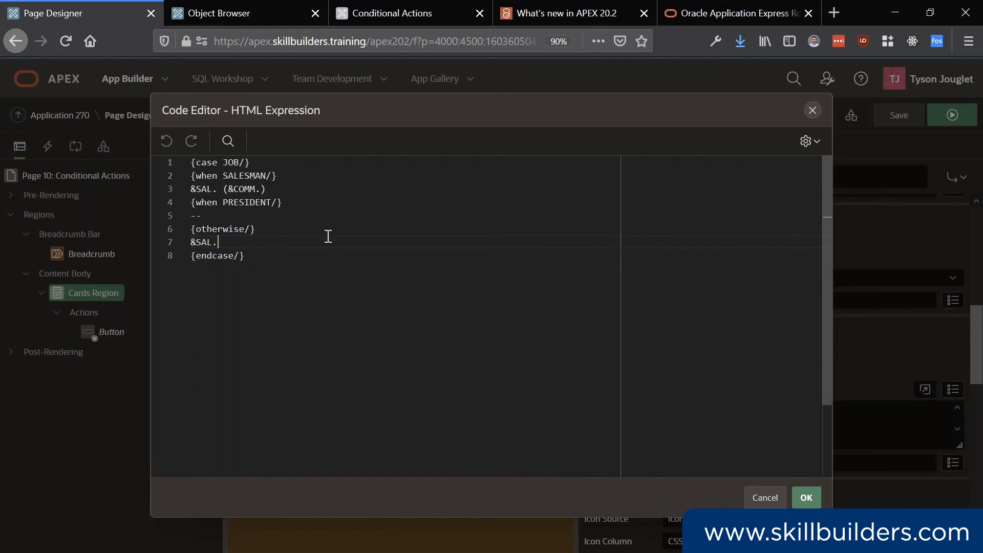
pyautogui.doubleClick(231, 163)
pyautogui.doubleClick(256, 175)
pyautogui.moveTo(263, 190); pyautogui.dragTo(183, 193)
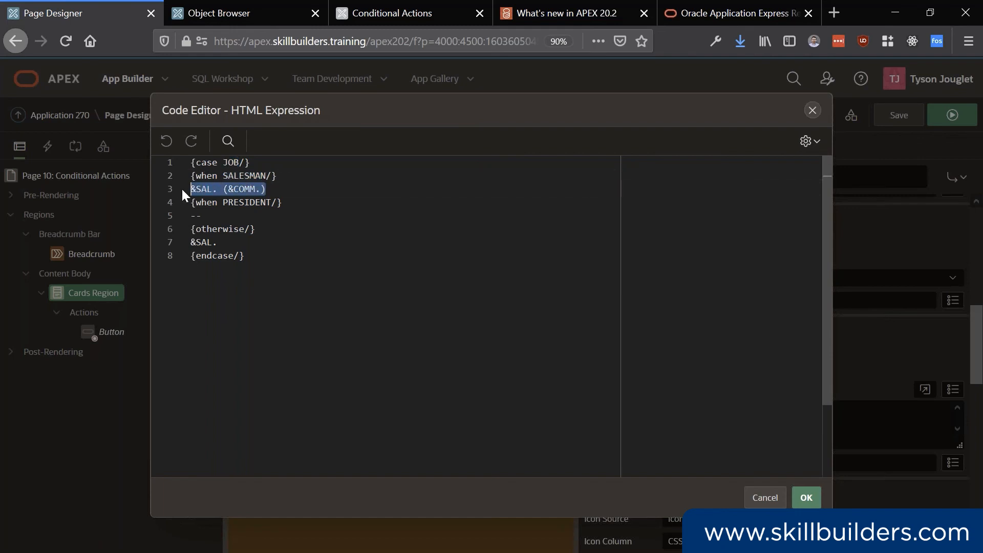
pyautogui.click(253, 201)
pyautogui.doubleClick(253, 201)
pyautogui.moveTo(240, 219); pyautogui.dragTo(186, 244)
pyautogui.doubleClick(225, 228)
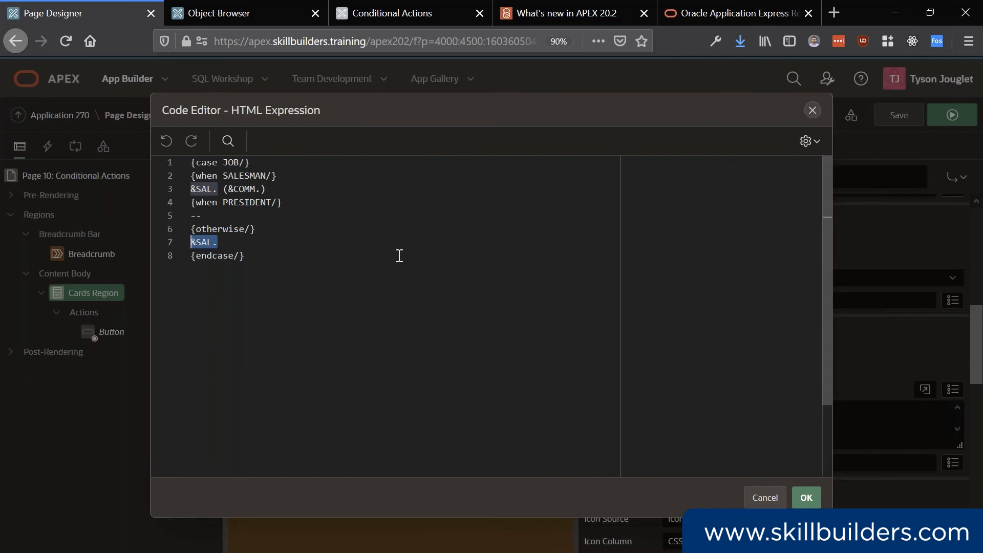
pyautogui.click(310, 301)
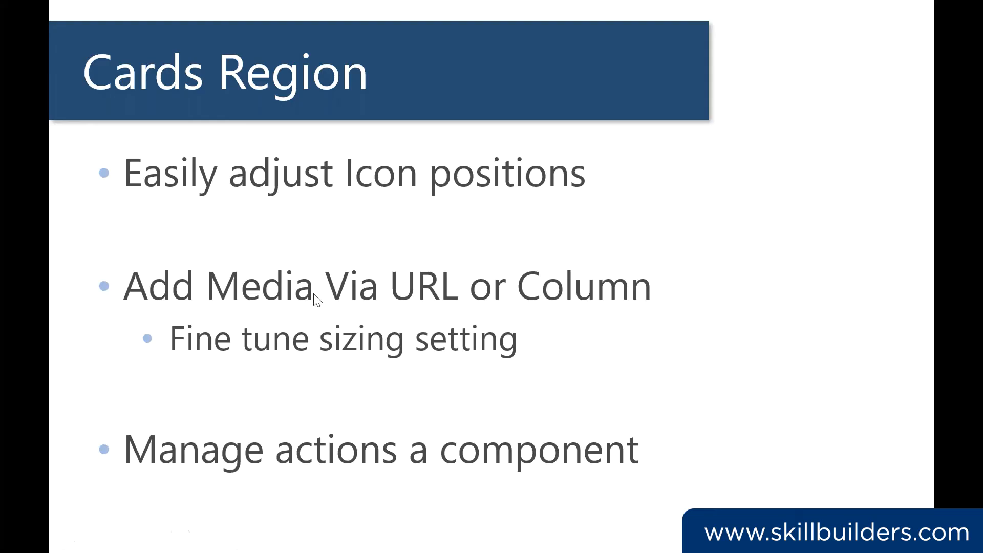
pyautogui.press('Right')
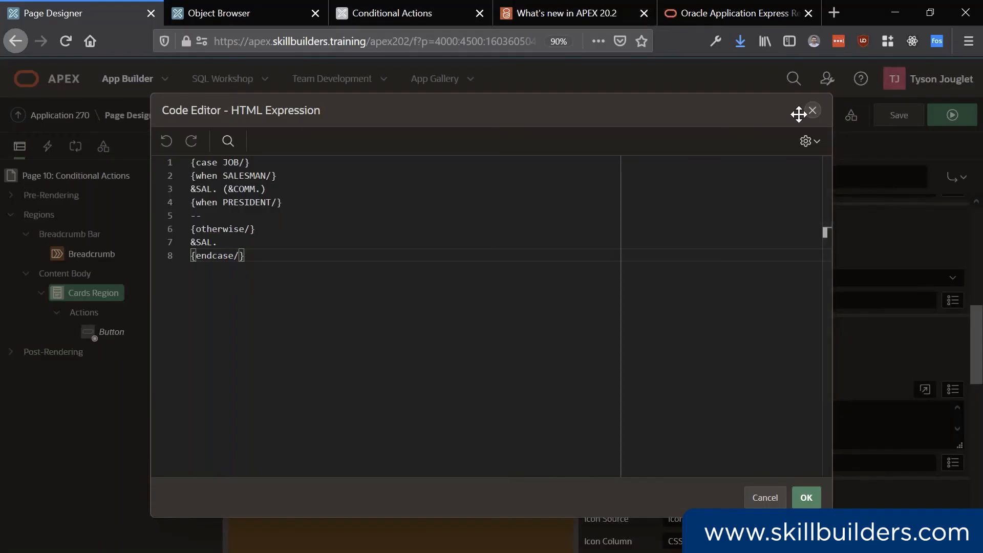
# Close the HTML Expression editor without changes, run the page and go to the application's Report Printing page.
pyautogui.click(813, 110)
pyautogui.click(953, 116)
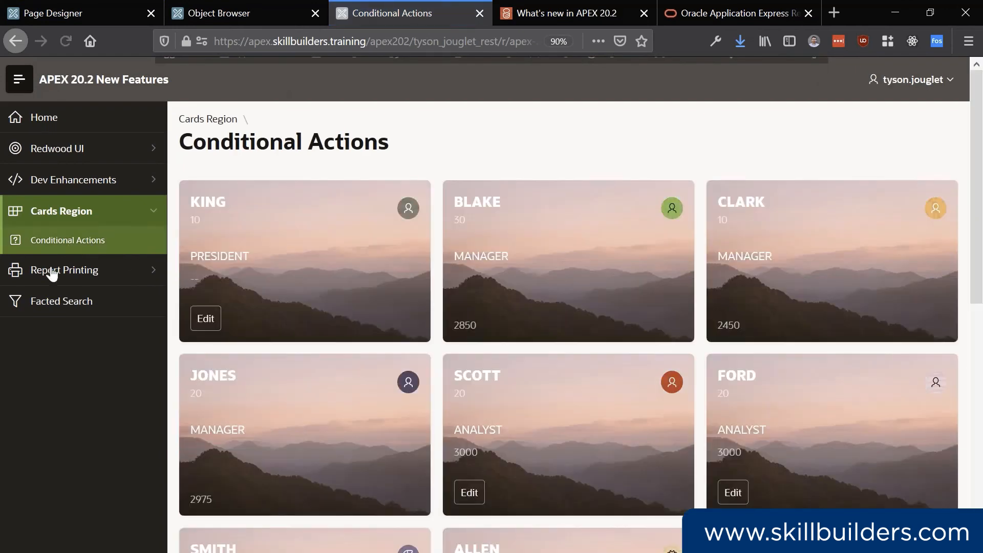
pyautogui.click(51, 271)
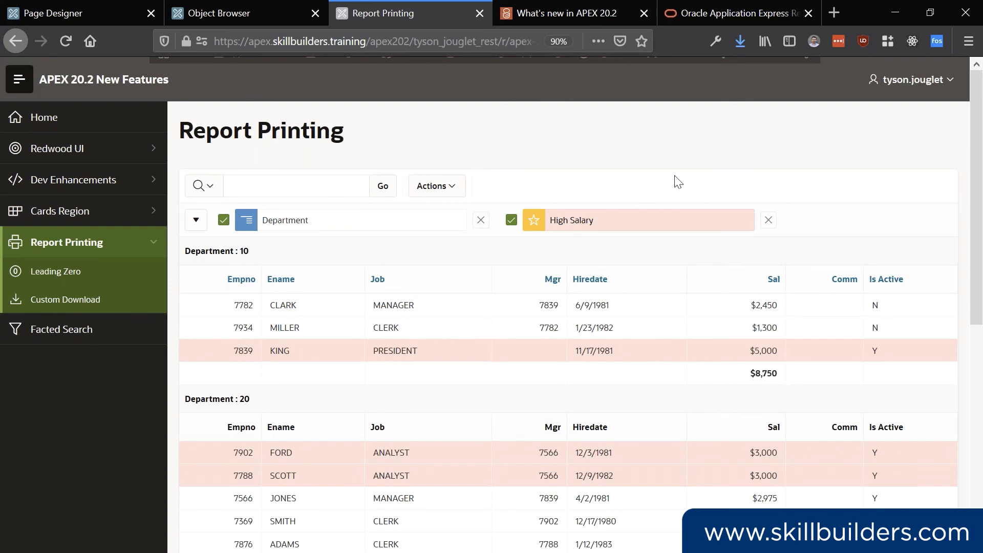
# Download the interactive report in Excel format, open Report Printing.xlsx in Excel to view it and close the workbook.
pyautogui.click(454, 190)
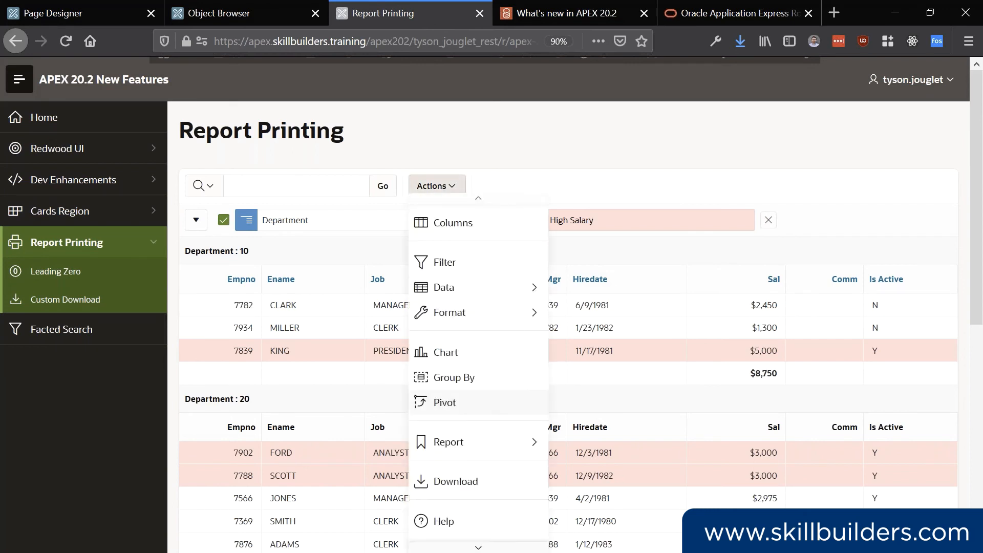
pyautogui.moveTo(483, 449)
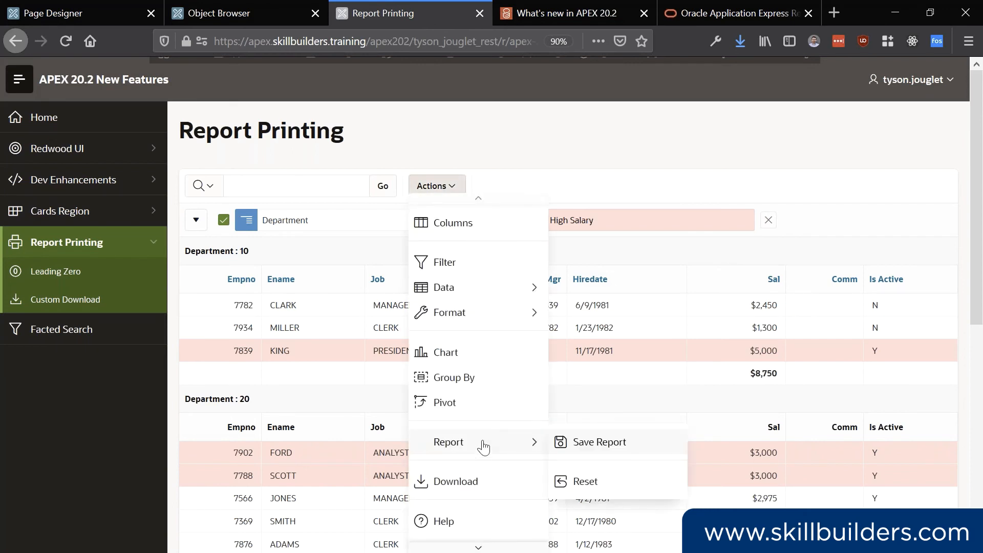
pyautogui.click(472, 480)
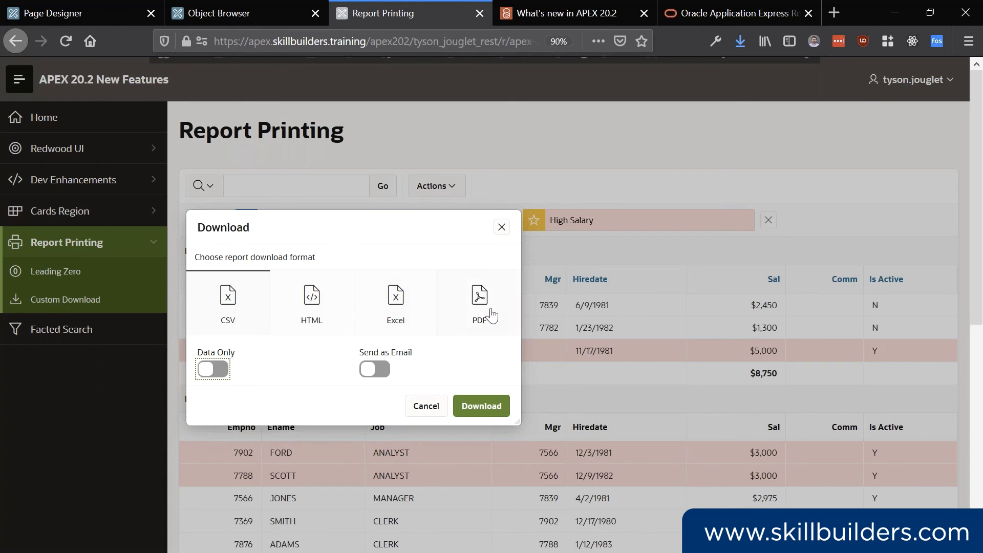
pyautogui.click(394, 298)
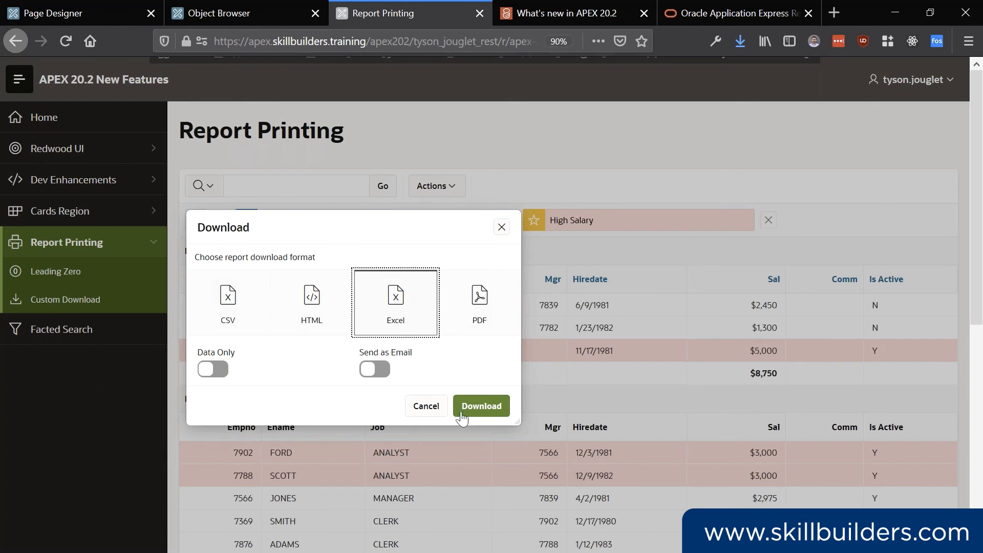
pyautogui.click(493, 405)
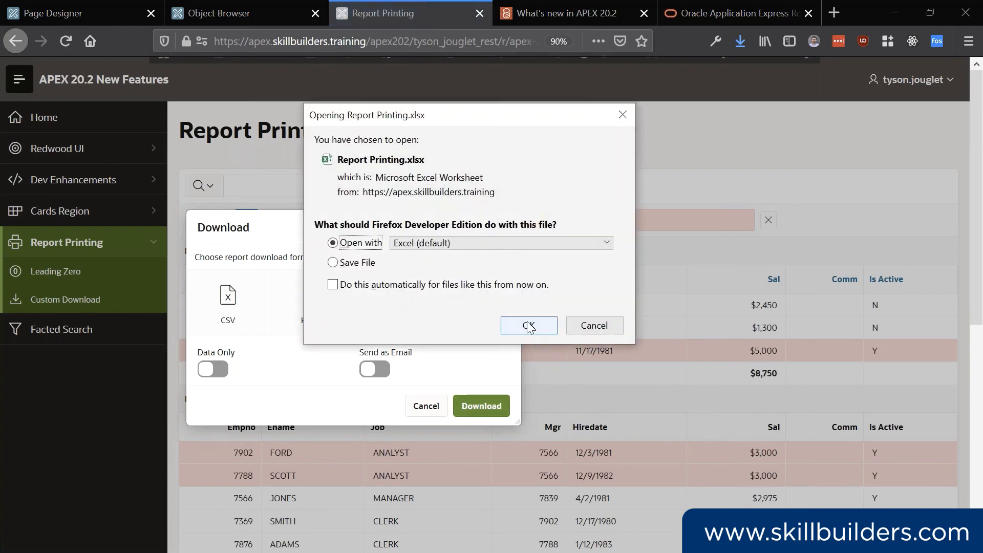
pyautogui.click(531, 326)
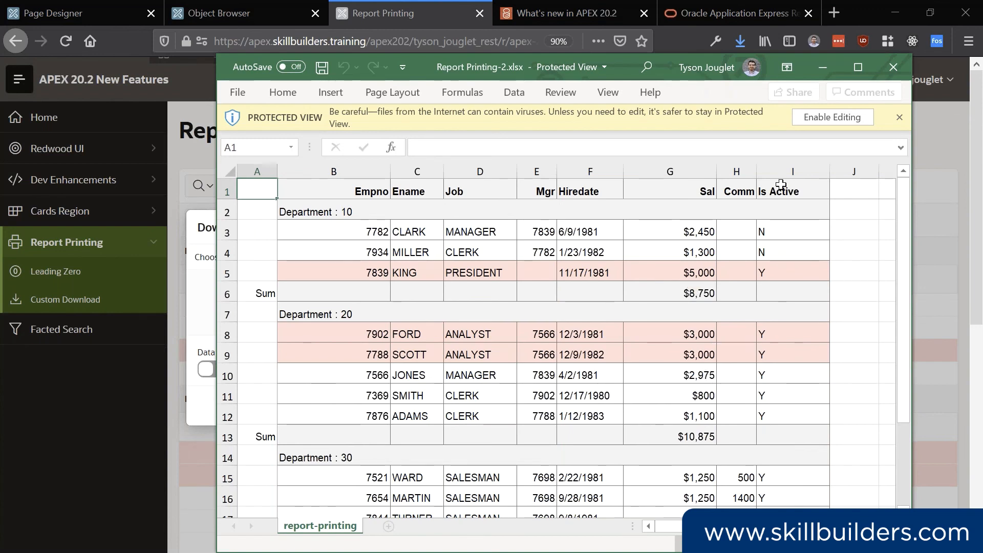
pyautogui.click(894, 67)
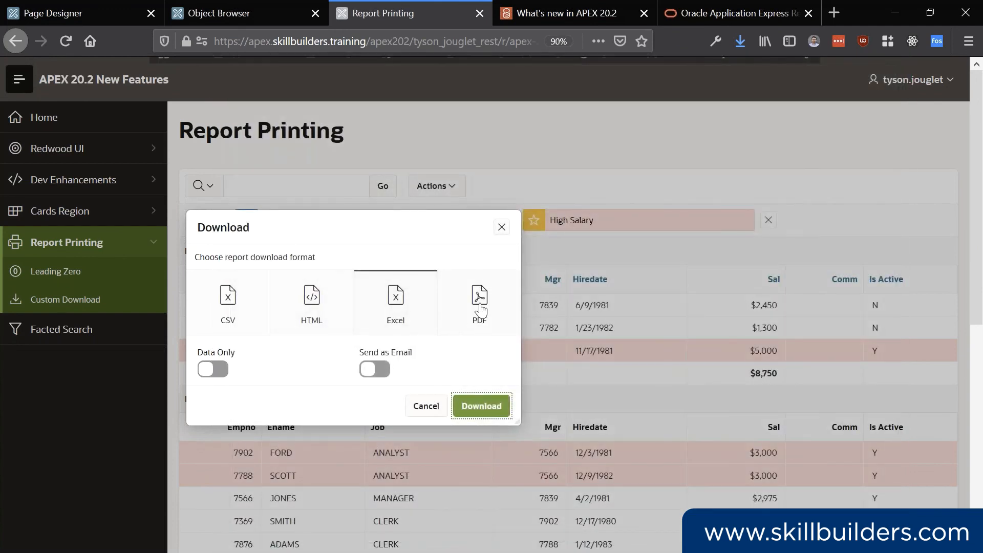
# Download the interactive report in PDF format, open Report Printing.pdf in Firefox Developer Edition to view it and close it.
pyautogui.click(480, 301)
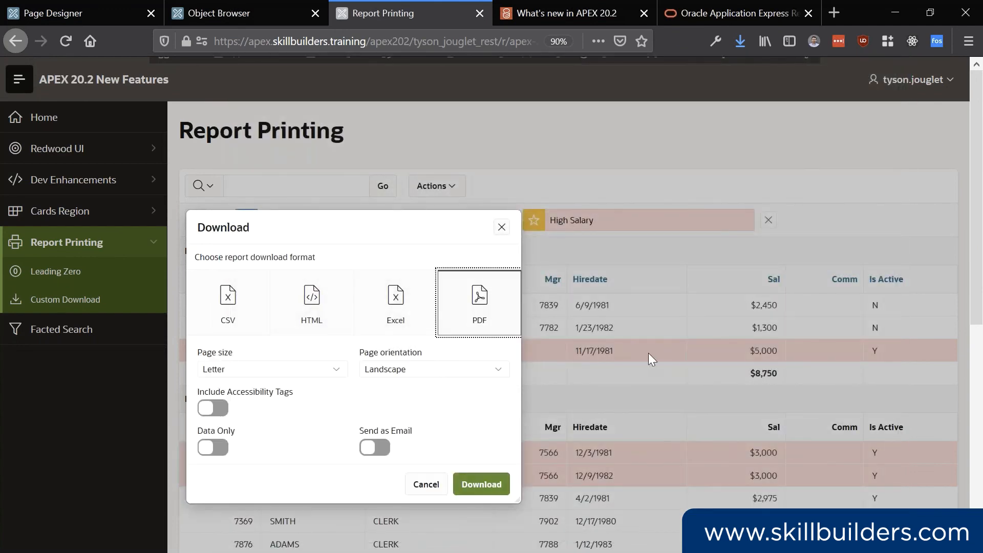
pyautogui.click(486, 474)
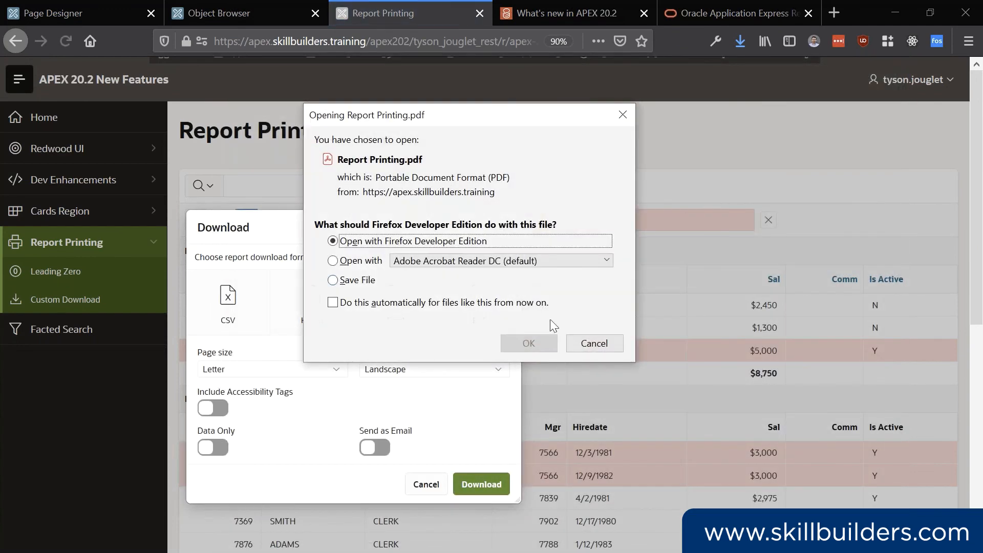
pyautogui.click(529, 345)
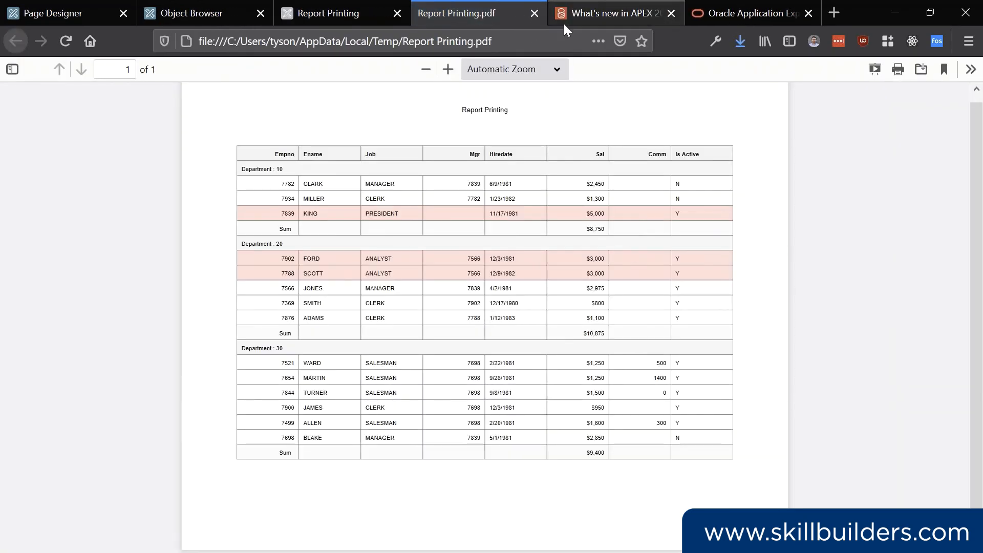
pyautogui.click(534, 13)
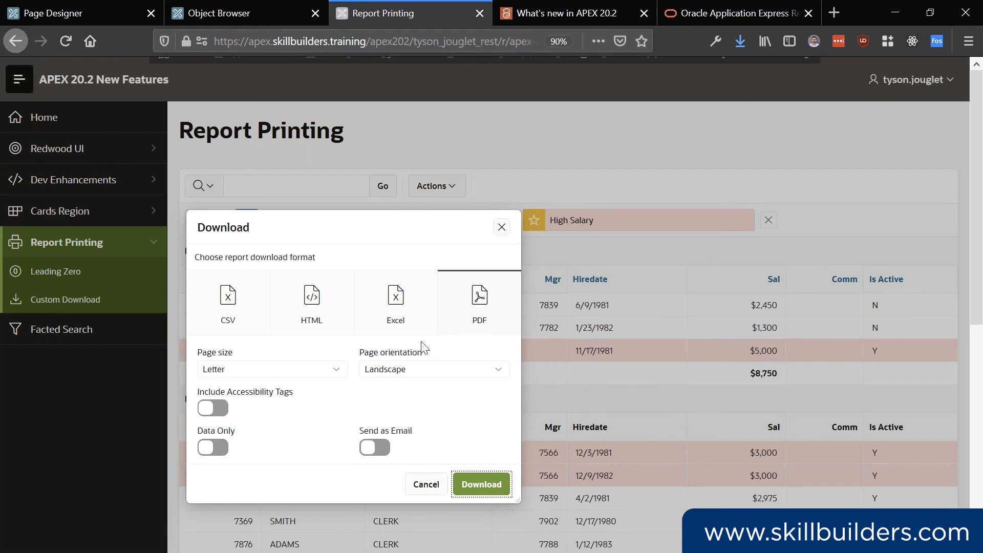
# Download the report as PDF again with Data Only enabled, view the file in the browser, and close it and the download dialog.
pyautogui.click(214, 448)
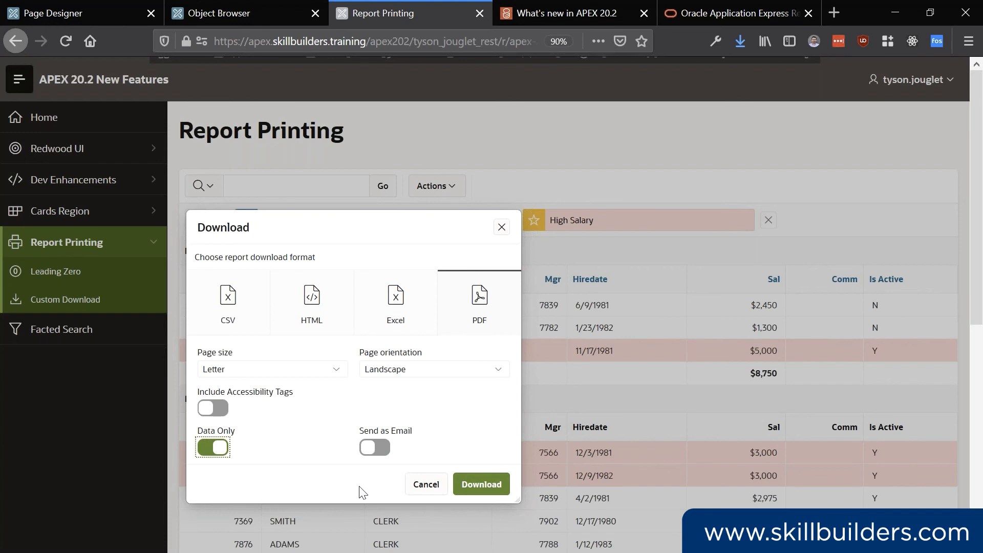
pyautogui.click(479, 486)
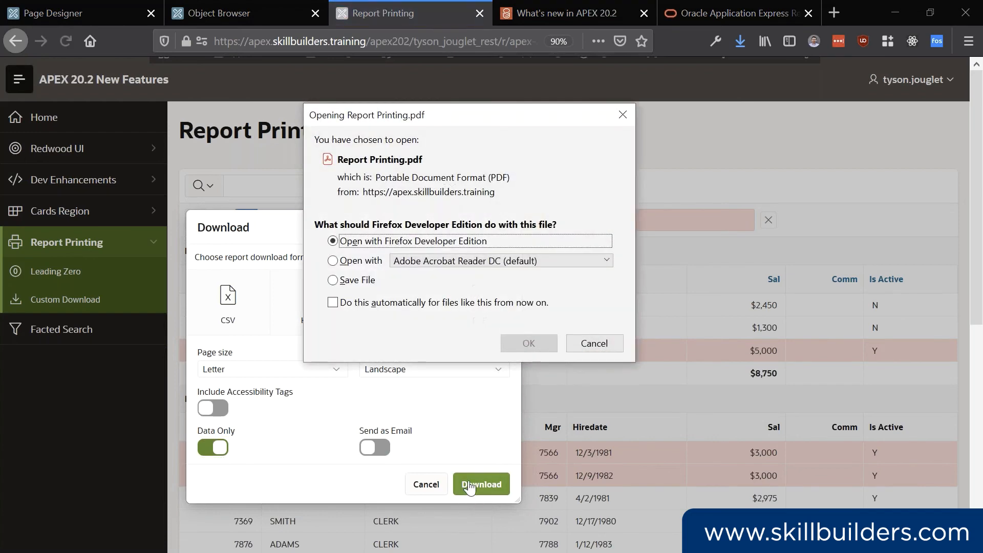
pyautogui.click(527, 344)
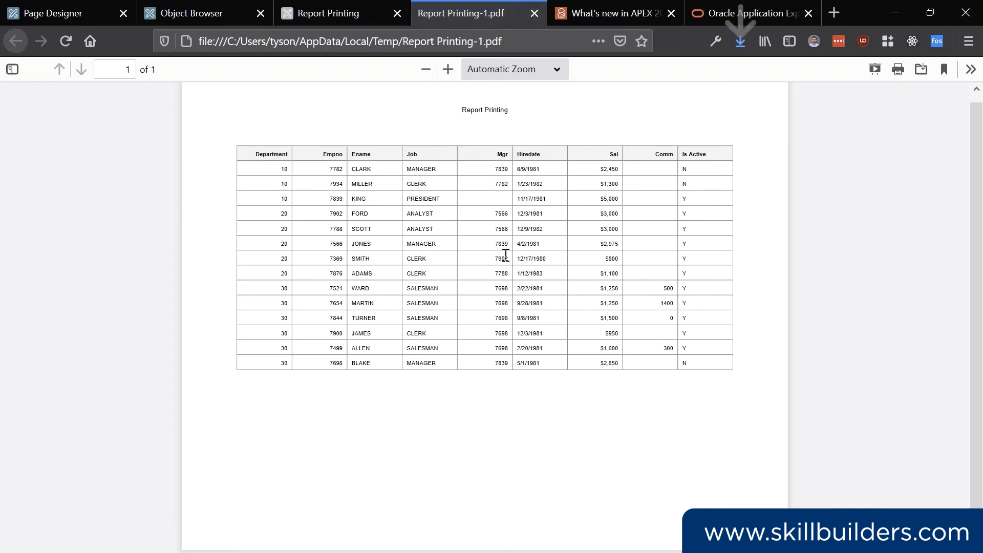
pyautogui.click(534, 13)
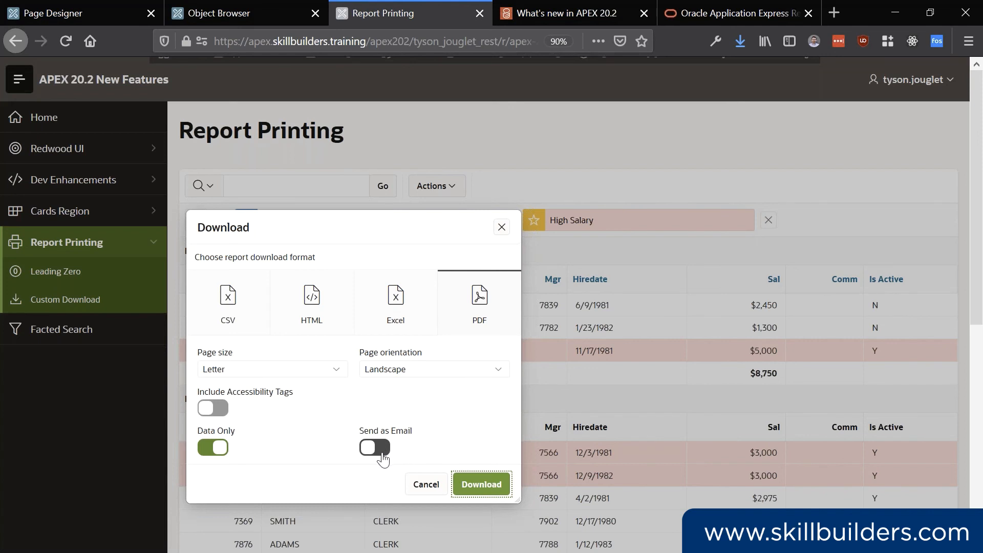
pyautogui.click(427, 485)
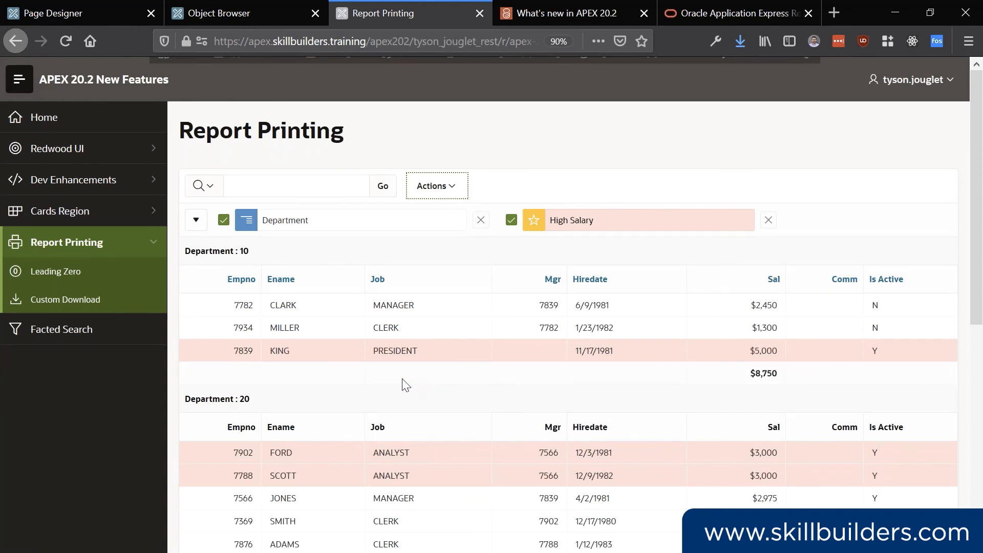
# Go to the Leading Zero page and highlight the Zip value ="000000" in the red Leading Zero report.
pyautogui.click(72, 271)
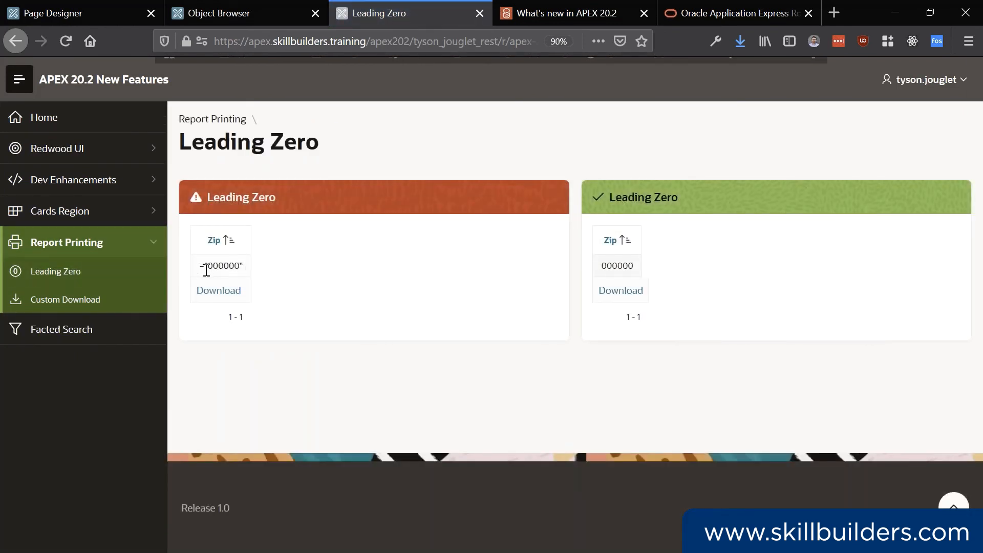
pyautogui.moveTo(201, 267); pyautogui.dragTo(252, 271)
pyautogui.click(202, 266)
pyautogui.moveTo(201, 266); pyautogui.dragTo(245, 266)
pyautogui.doubleClick(232, 265)
pyautogui.moveTo(198, 266); pyautogui.dragTo(243, 267)
pyautogui.moveTo(198, 270); pyautogui.dragTo(243, 265)
# Download the red report as leading_zero.csv, open it in Excel to inspect the Zip value in cell A2, and close it without saving.
pyautogui.click(228, 296)
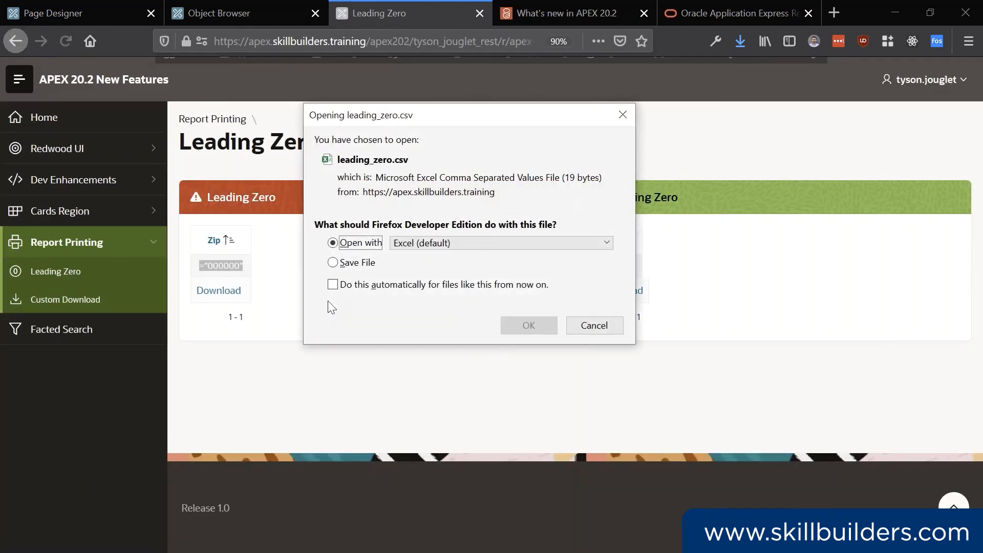
pyautogui.click(514, 329)
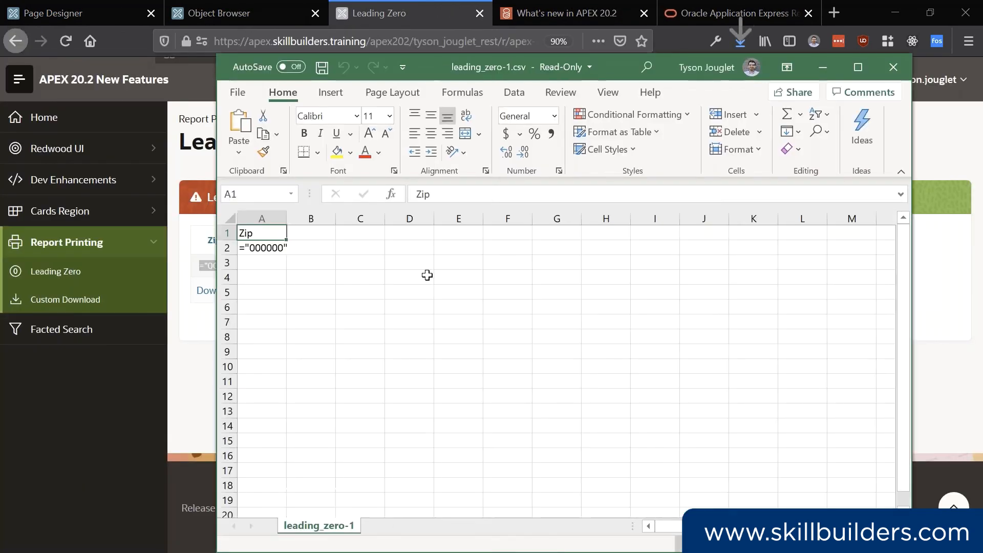
pyautogui.click(263, 277)
pyautogui.doubleClick(296, 274)
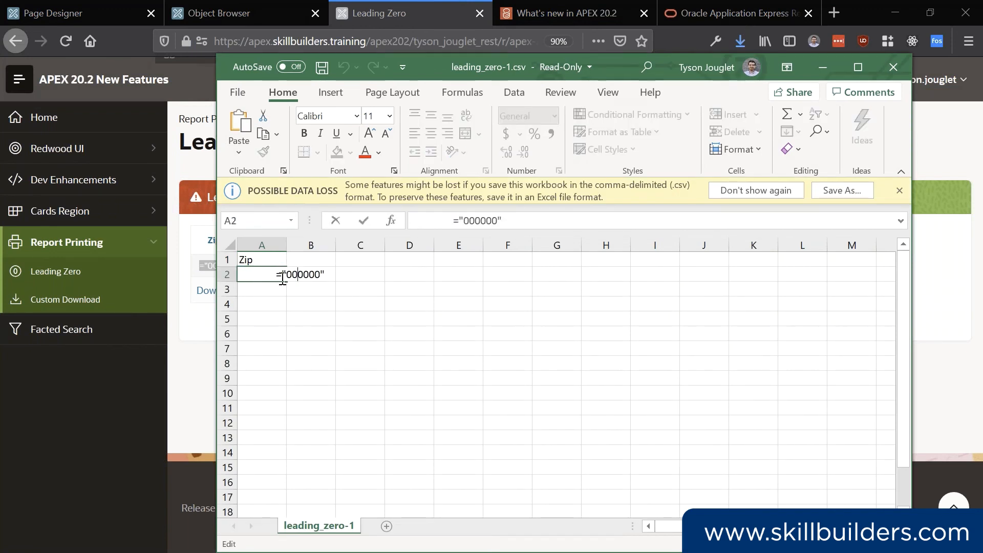
pyautogui.moveTo(276, 275); pyautogui.dragTo(321, 275)
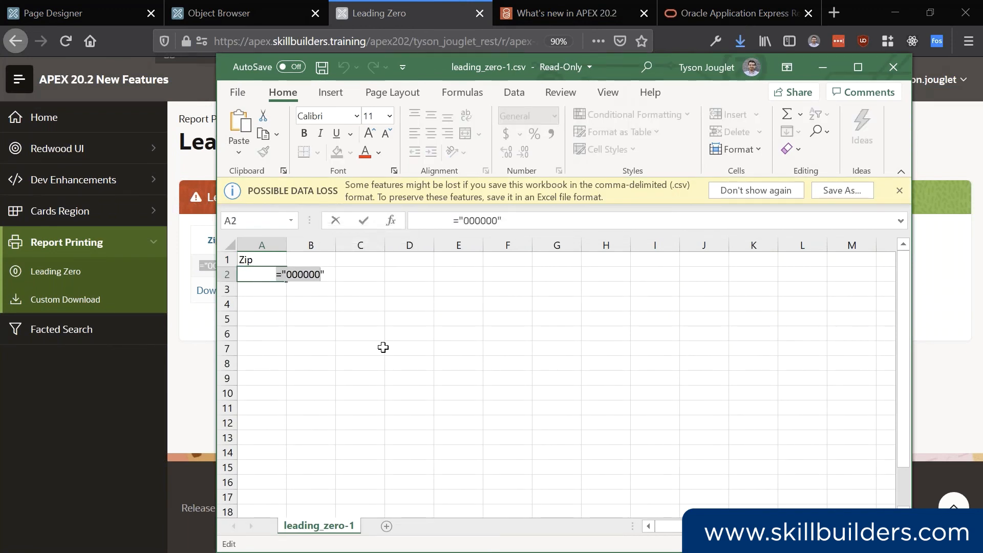
pyautogui.press('Return')
pyautogui.click(318, 336)
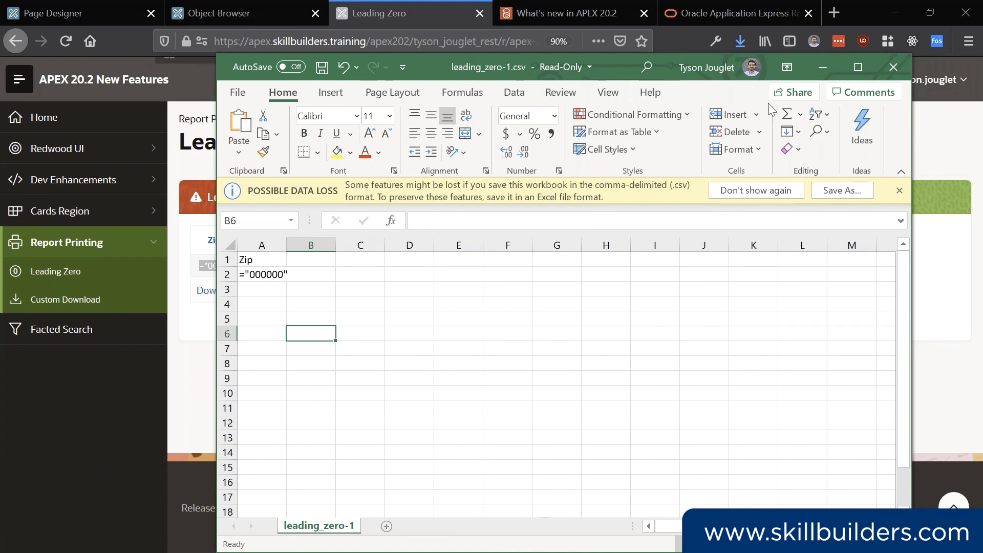
pyautogui.click(893, 65)
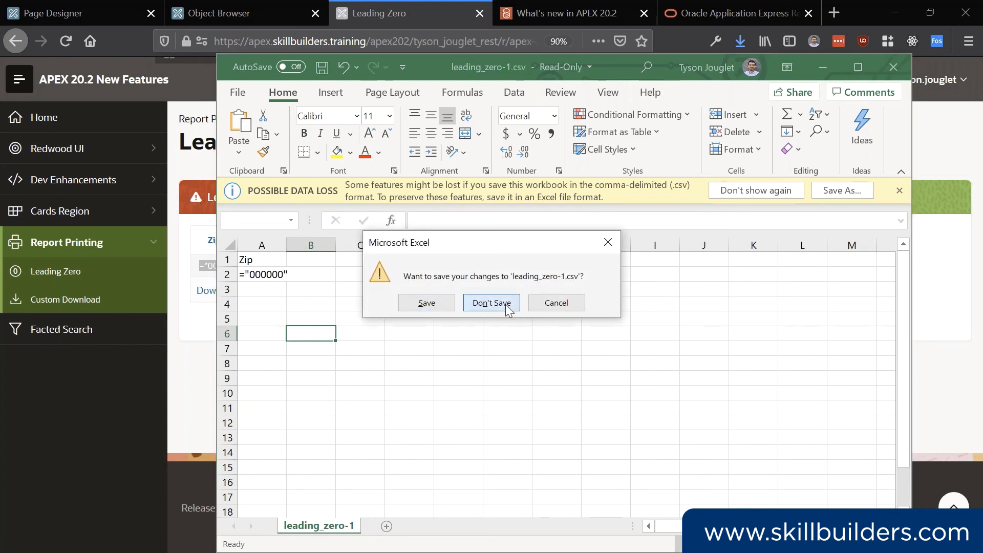
pyautogui.click(492, 303)
# Download the green Leading Zero report as leading_zero.xlsx, open it in Excel to view the Zip value and close the workbook.
pyautogui.moveTo(608, 265); pyautogui.dragTo(640, 262)
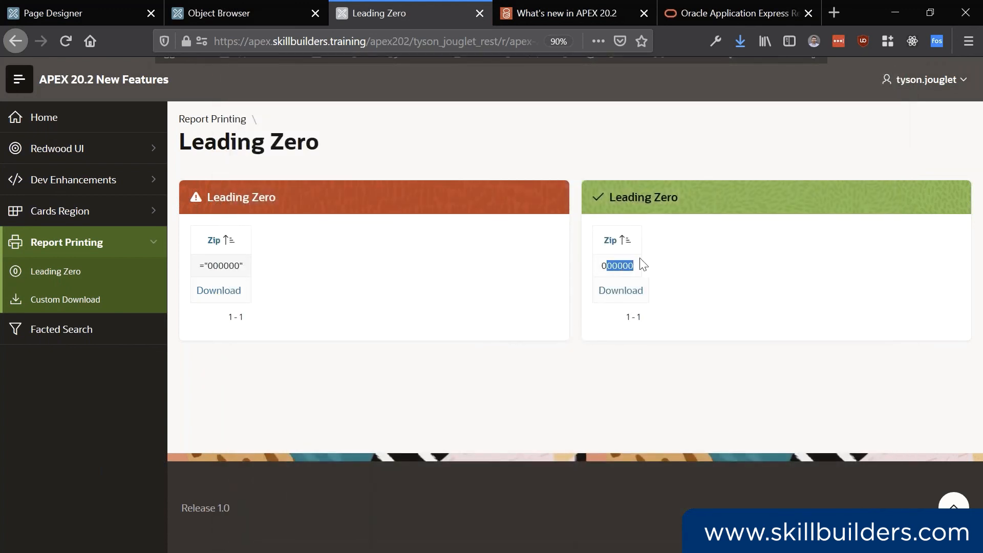
pyautogui.click(623, 290)
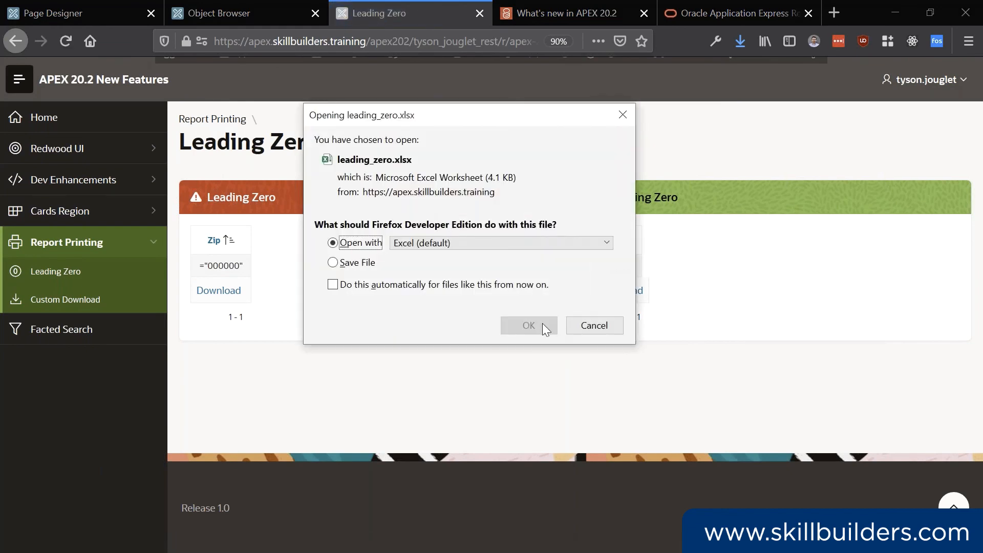
pyautogui.click(543, 326)
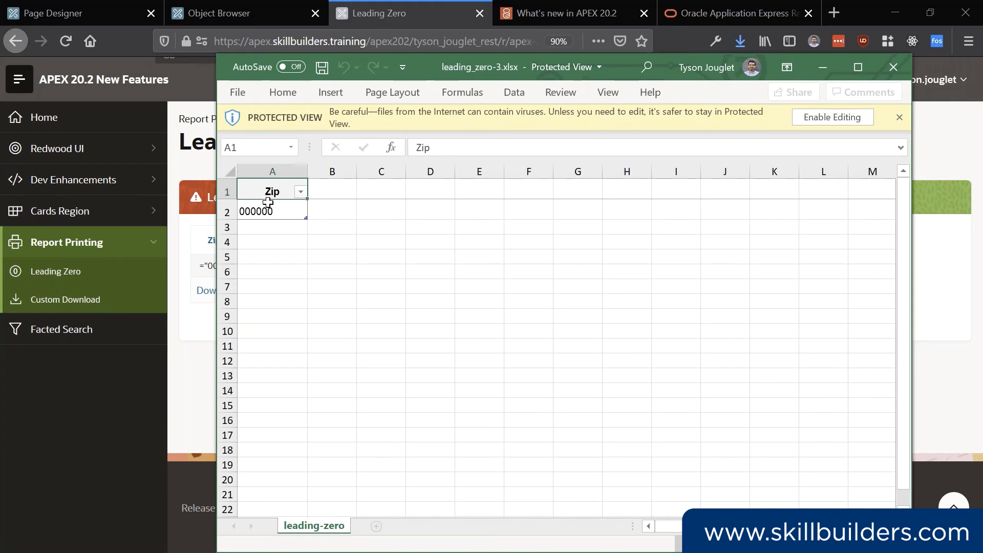
pyautogui.click(894, 67)
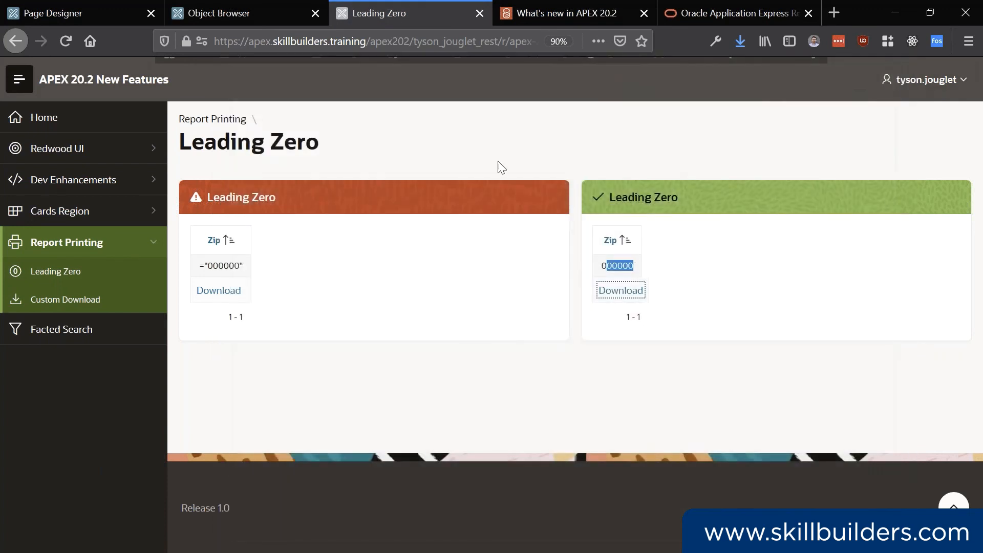
# Open page 12 in Page Designer and examine the second Leading Zero region's Download and Printing settings, including the help for Link Text.
pyautogui.click(359, 64)
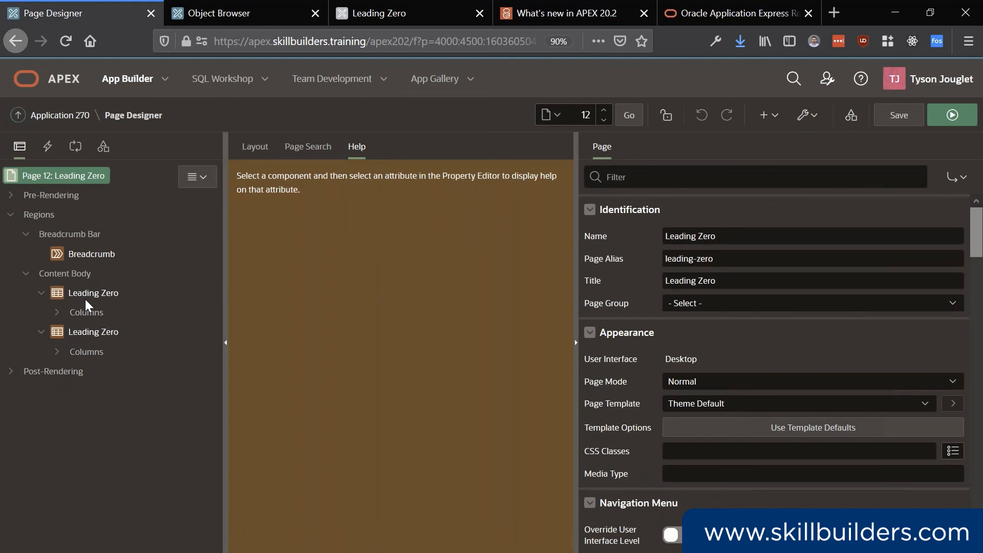
pyautogui.click(92, 332)
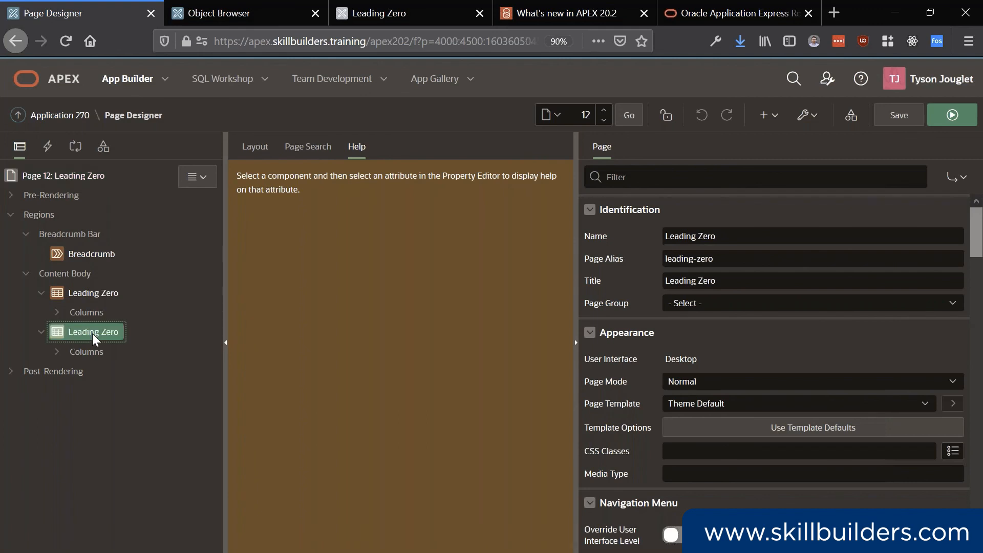
pyautogui.click(649, 149)
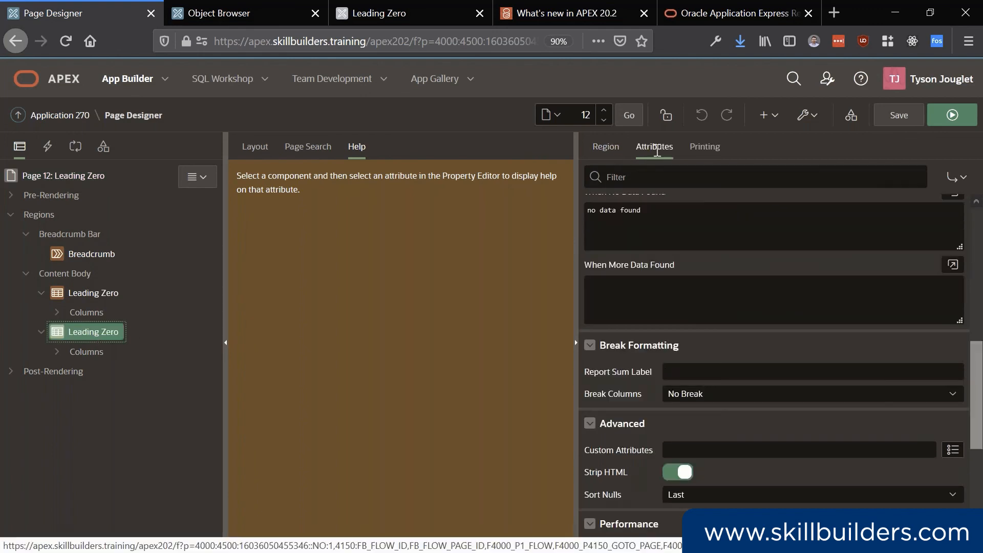
pyautogui.scroll(-2, 779, 312)
pyautogui.scroll(-4, 780, 313)
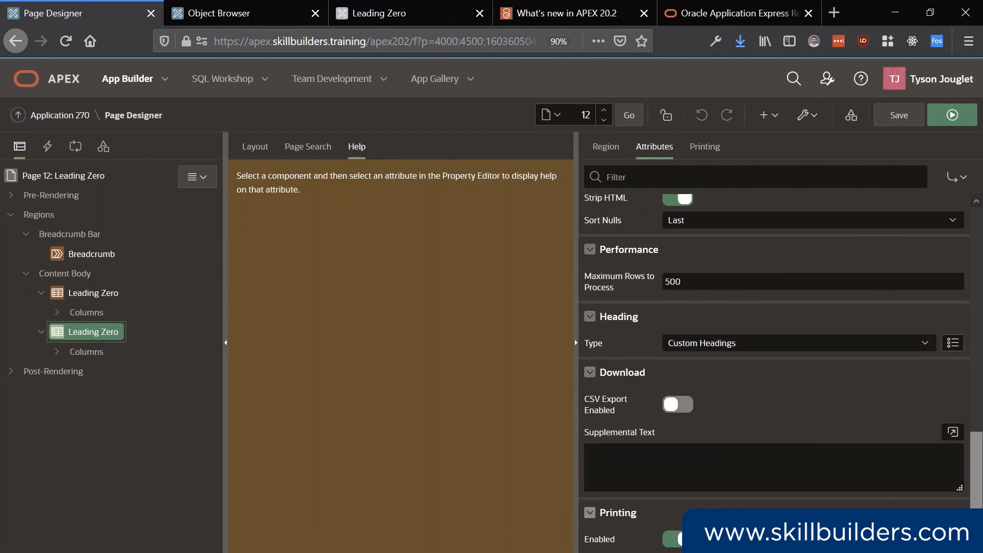
pyautogui.click(705, 148)
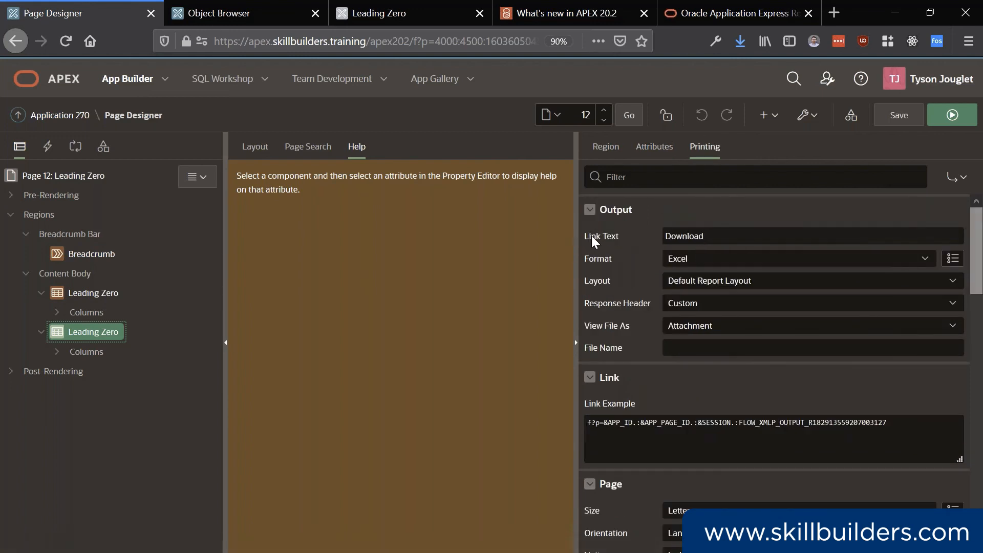
pyautogui.click(713, 235)
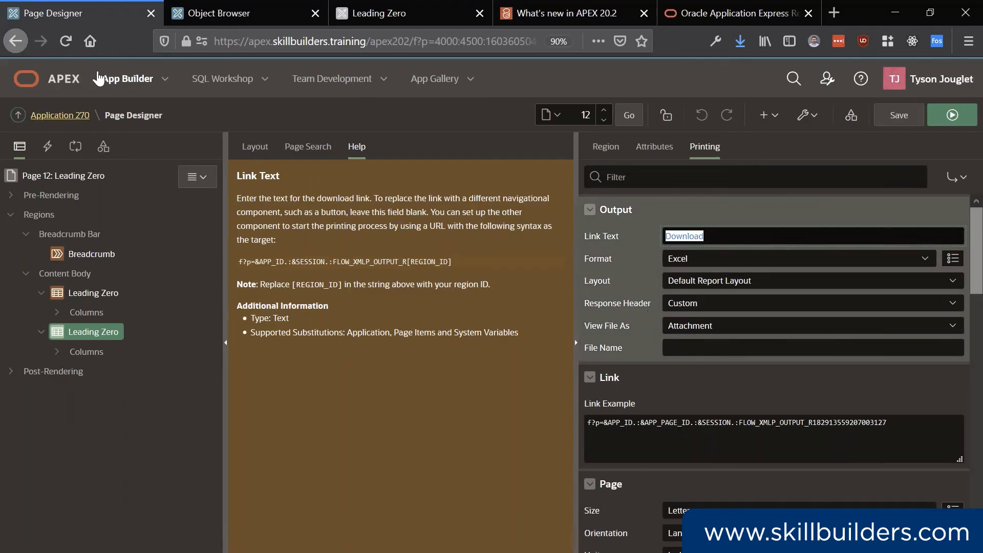
# Run page 12, go to the Custom Download page and download employees.csv, viewing it in Excel before closing it.
pyautogui.click(952, 114)
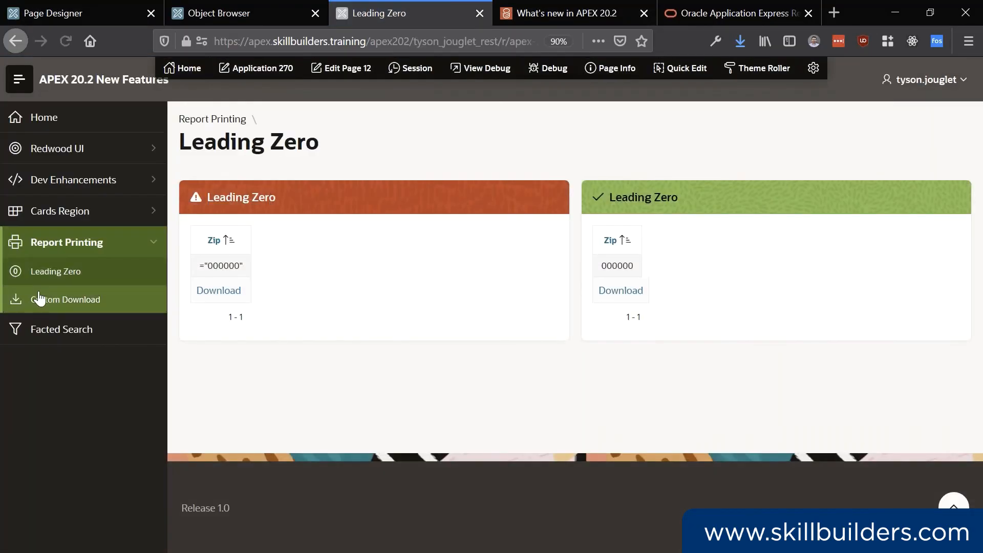
pyautogui.click(40, 298)
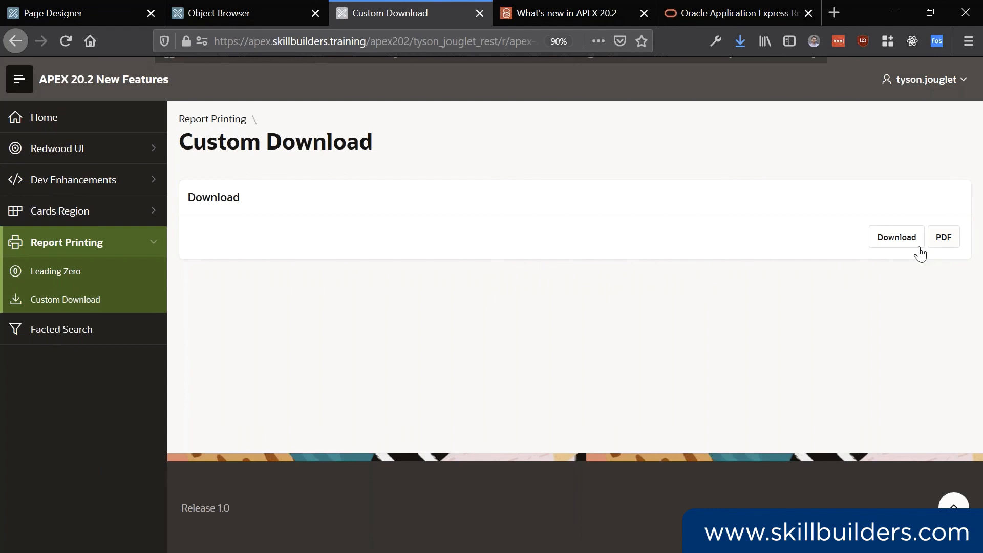
pyautogui.click(896, 239)
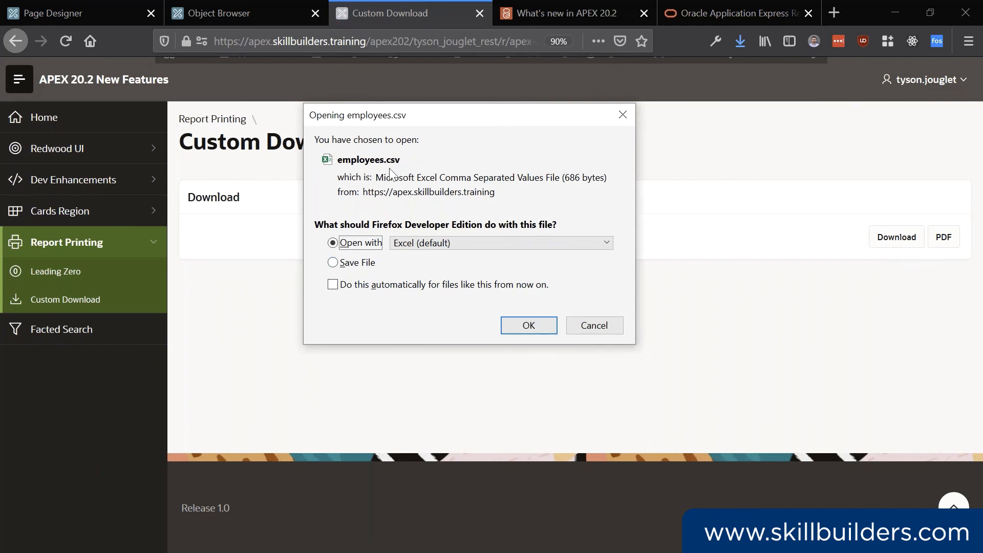
pyautogui.click(551, 325)
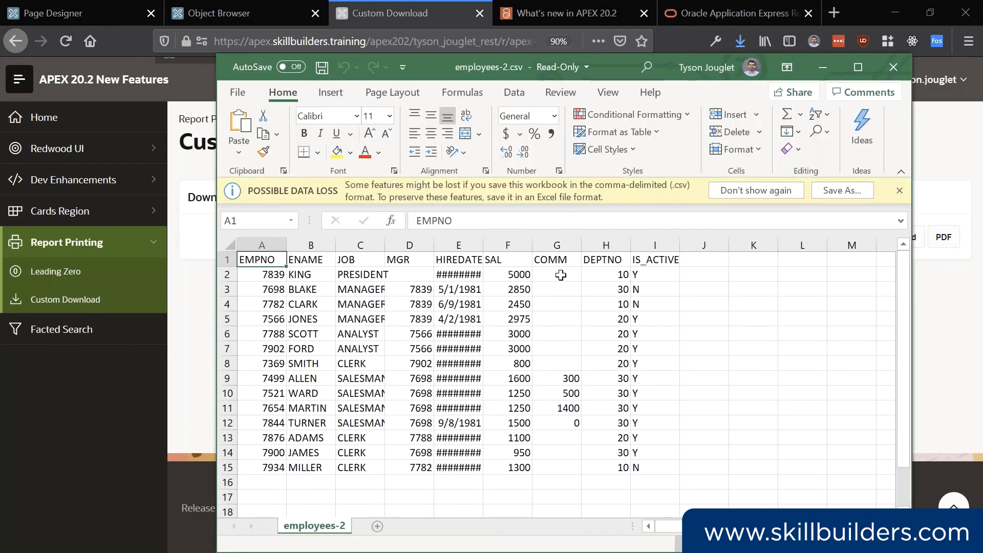
pyautogui.click(895, 69)
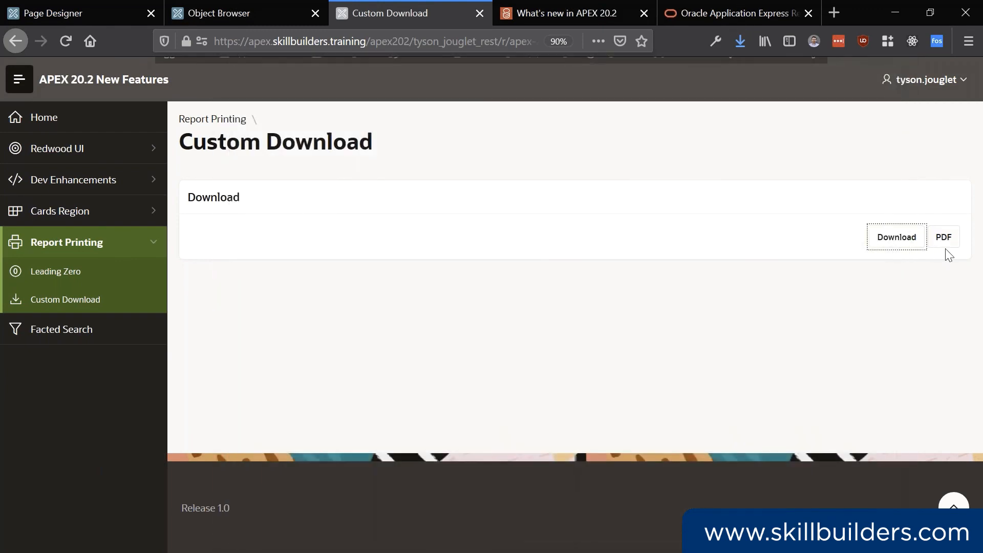
# Download employees.pdf from the Custom Download page, view and close it in the browser, and open page 13 in Page Designer.
pyautogui.click(947, 248)
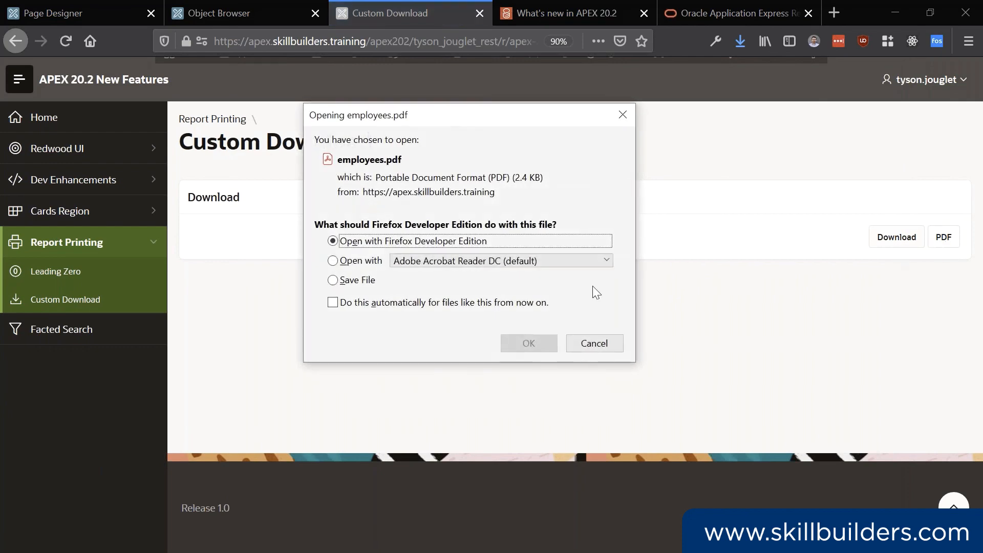
pyautogui.click(539, 346)
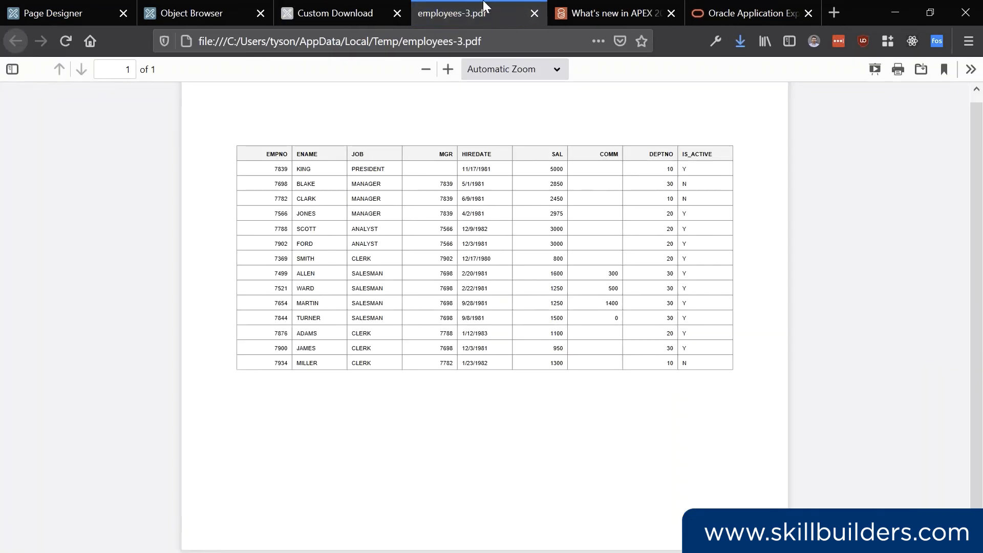
pyautogui.click(535, 14)
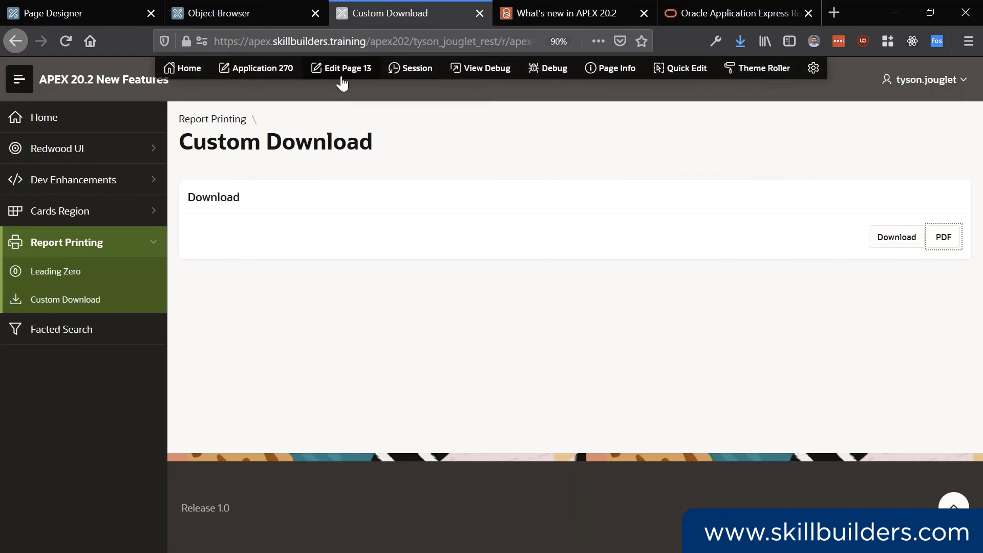
pyautogui.click(343, 80)
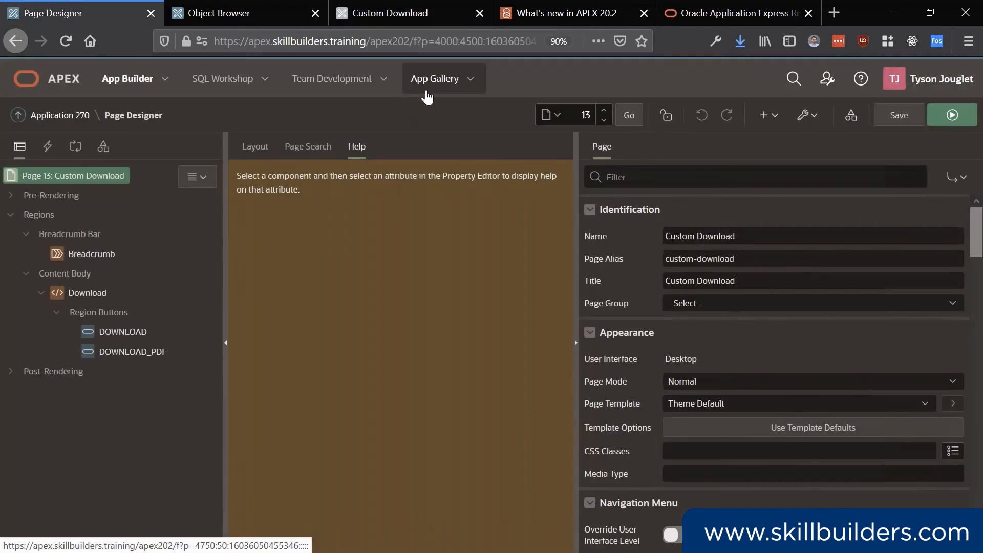
# Open the PL/SQL code of page 13's Download process and examine the l_format case on REQUEST that chooses PDF or CSV.
pyautogui.click(75, 147)
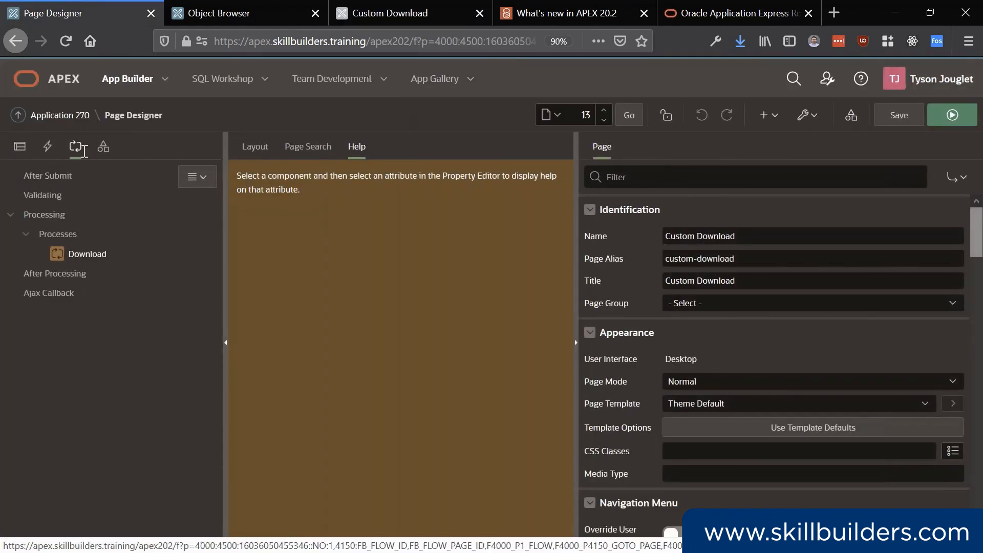
pyautogui.click(75, 256)
pyautogui.click(952, 381)
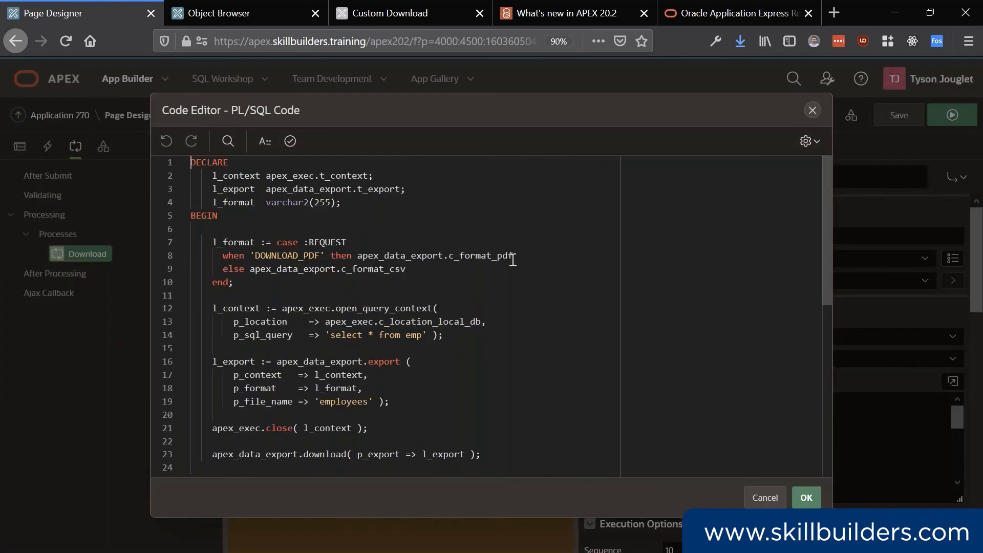
pyautogui.scroll(-3, 523, 262)
pyautogui.scroll(3, 524, 262)
pyautogui.moveTo(234, 283); pyautogui.dragTo(207, 243)
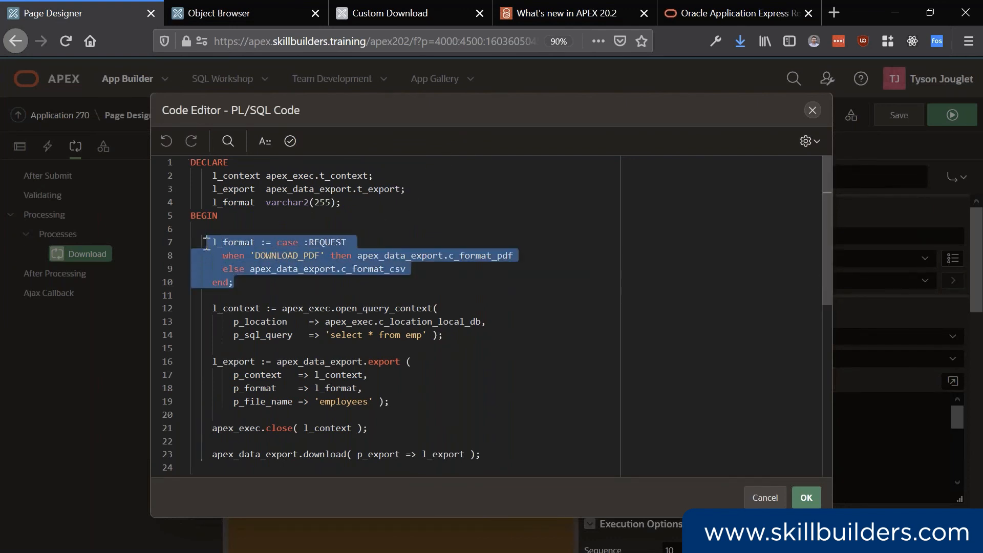
pyautogui.doubleClick(327, 243)
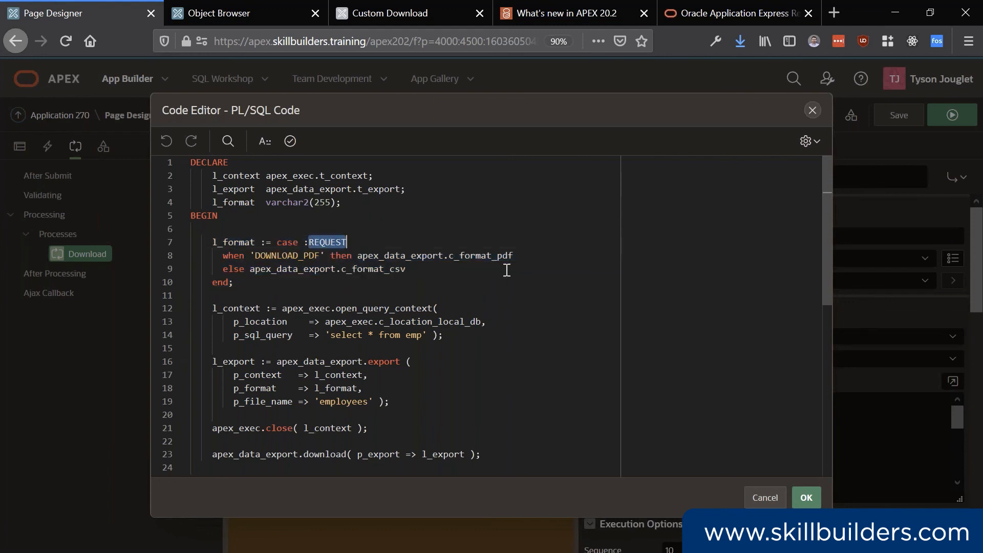
pyautogui.doubleClick(280, 256)
pyautogui.click(272, 255)
pyautogui.moveTo(255, 256); pyautogui.dragTo(513, 255)
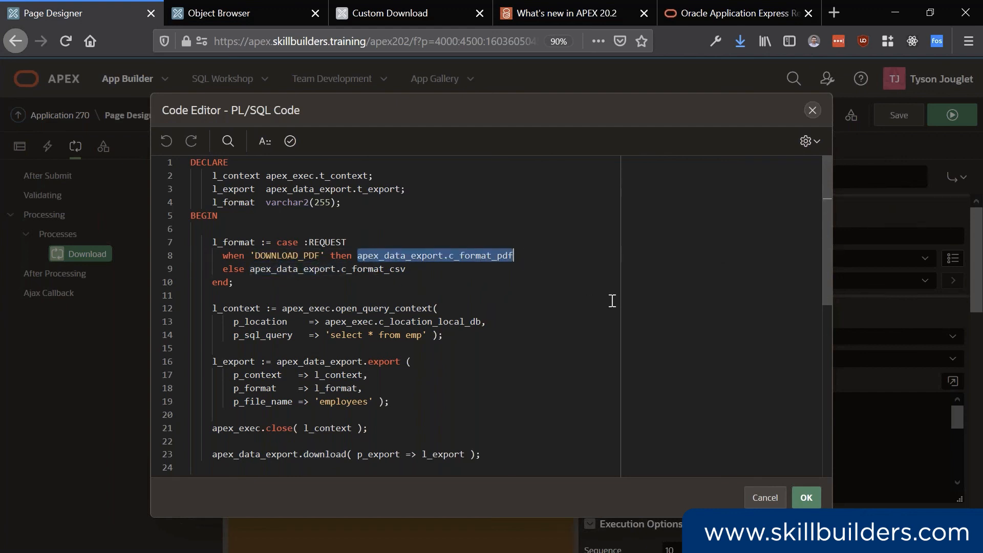
# Examine the Download code's open_query_context, apex_data_export.export and download calls, including the l_format parameter and the emp query.
pyautogui.moveTo(216, 307); pyautogui.dragTo(456, 337)
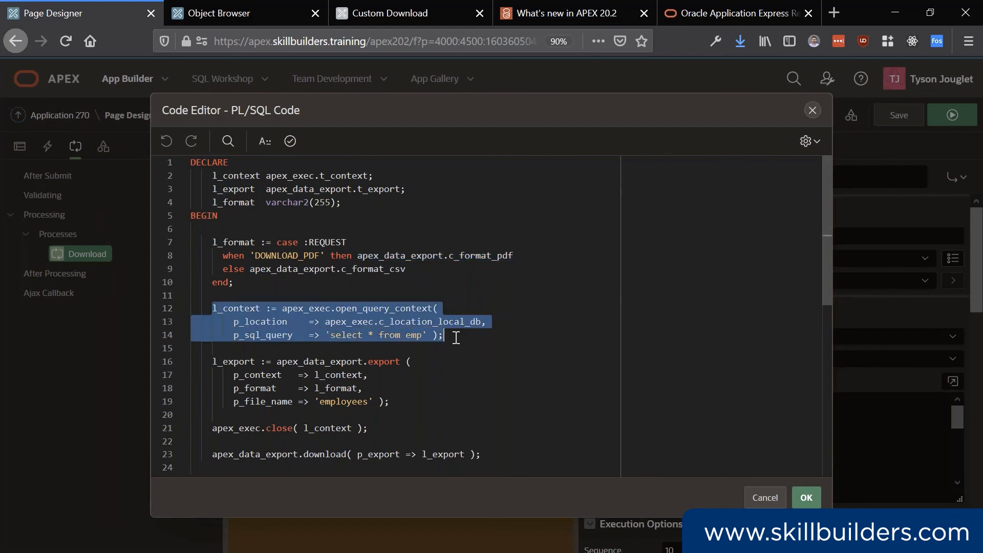
pyautogui.scroll(-3, 456, 337)
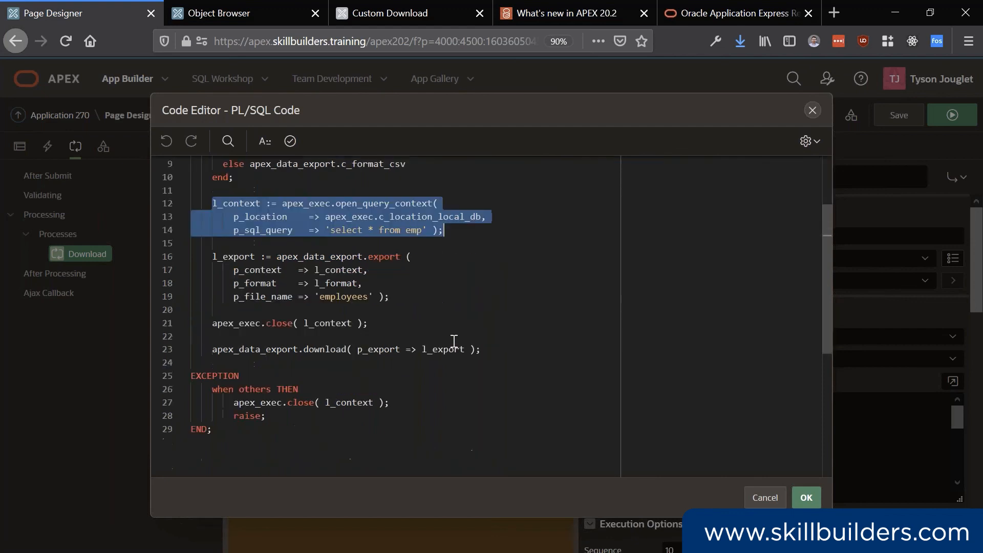
pyautogui.moveTo(397, 298); pyautogui.dragTo(190, 258)
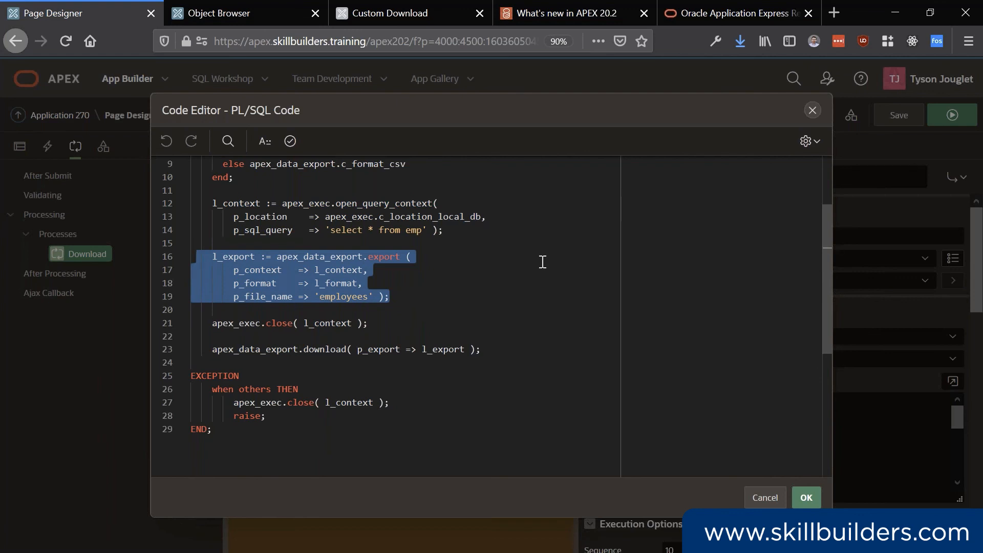
pyautogui.doubleClick(341, 283)
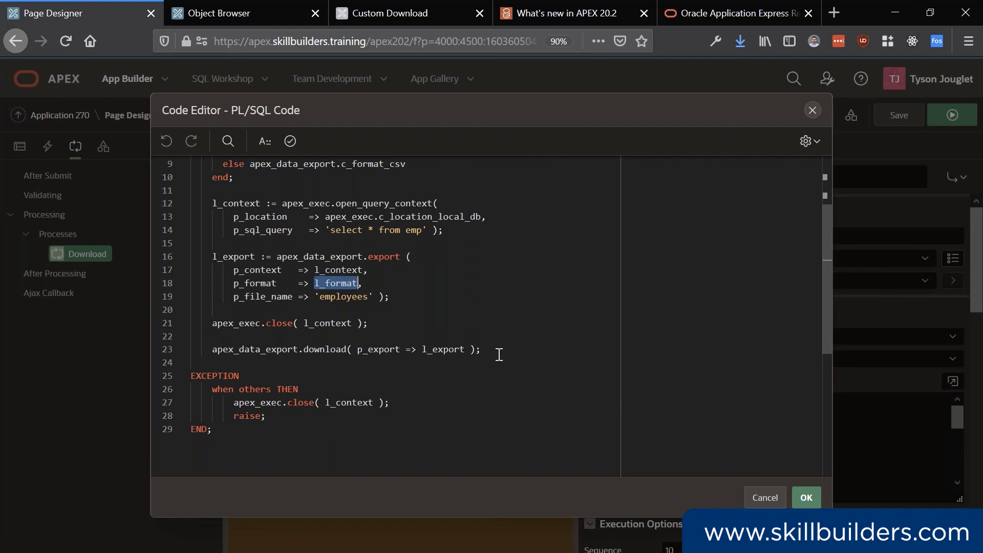
pyautogui.moveTo(207, 348); pyautogui.dragTo(487, 348)
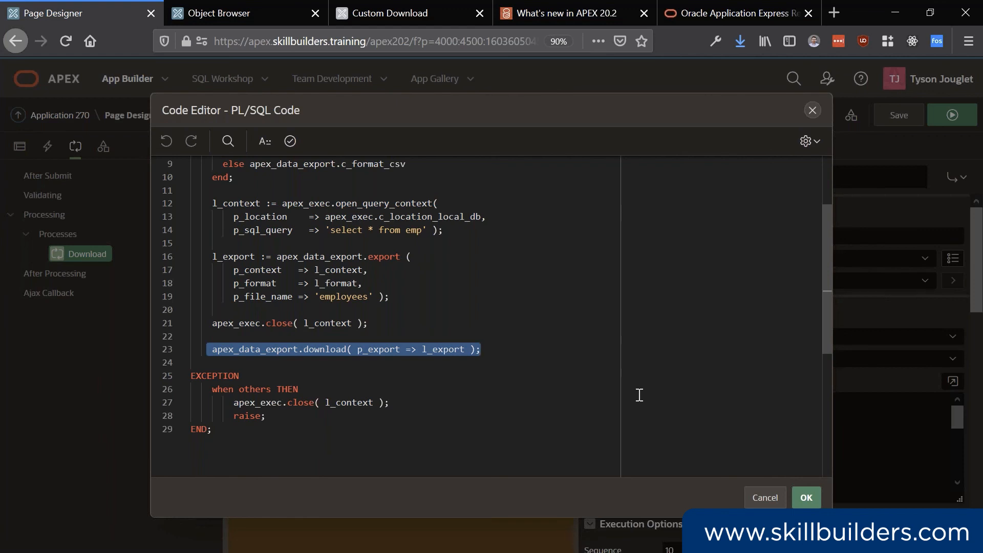
pyautogui.scroll(3, 640, 395)
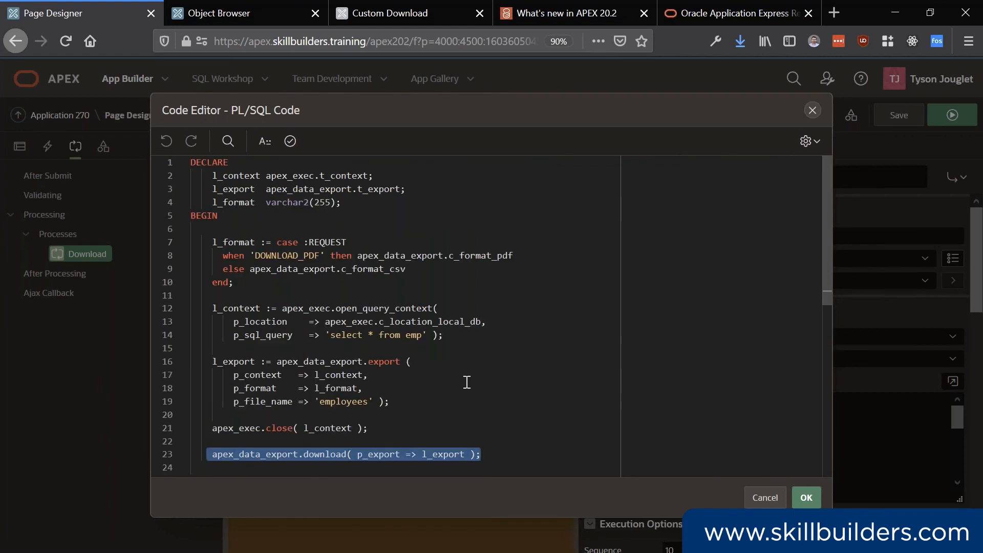
pyautogui.click(416, 335)
pyautogui.moveTo(421, 335); pyautogui.dragTo(330, 335)
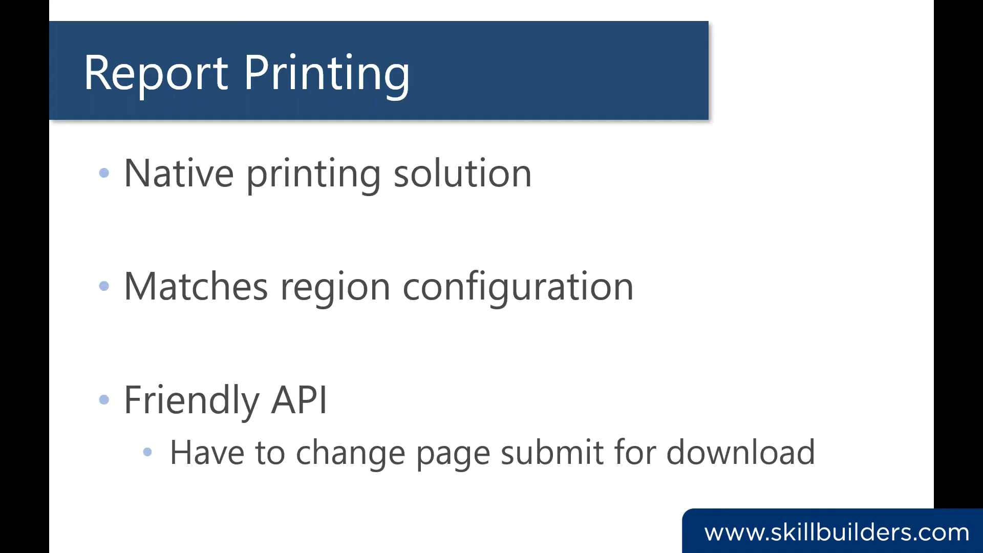
pyautogui.press('Right')
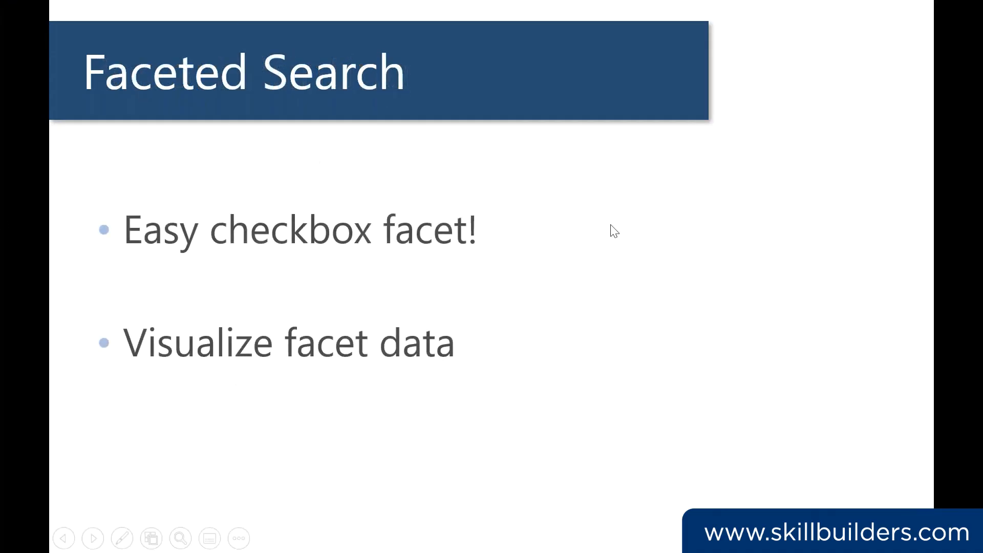